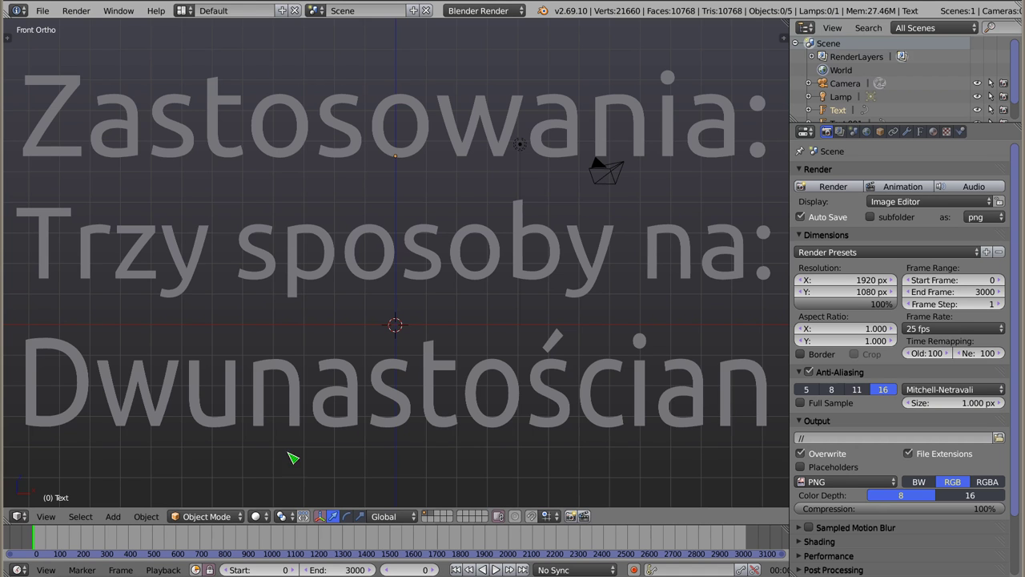
# Delete the title texts 'Trzy sposoby na:', 'Dwunastościan' and 'Zastosowania:'.
pyautogui.rightClick(439, 274)
pyautogui.press('Delete')
pyautogui.rightClick(401, 410)
pyautogui.press('Delete')
pyautogui.rightClick(416, 154)
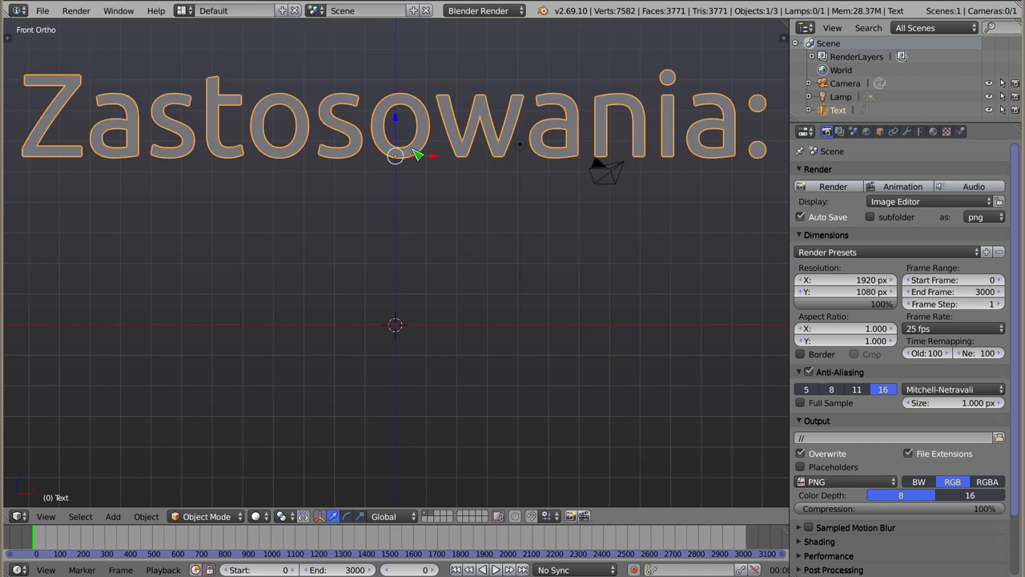
pyautogui.press('Delete')
pyautogui.hotkey('shift', 'a')
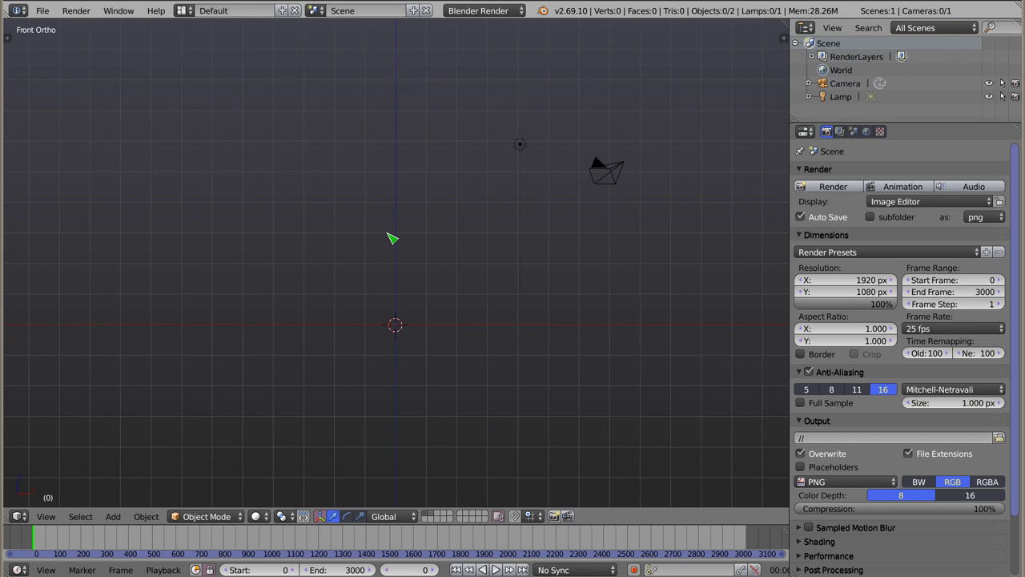
# Tick Add Mesh: Regular Solids in the Preferences add-ons list and close the window.
pyautogui.hotkey('ctrl', 'alt', 'u')
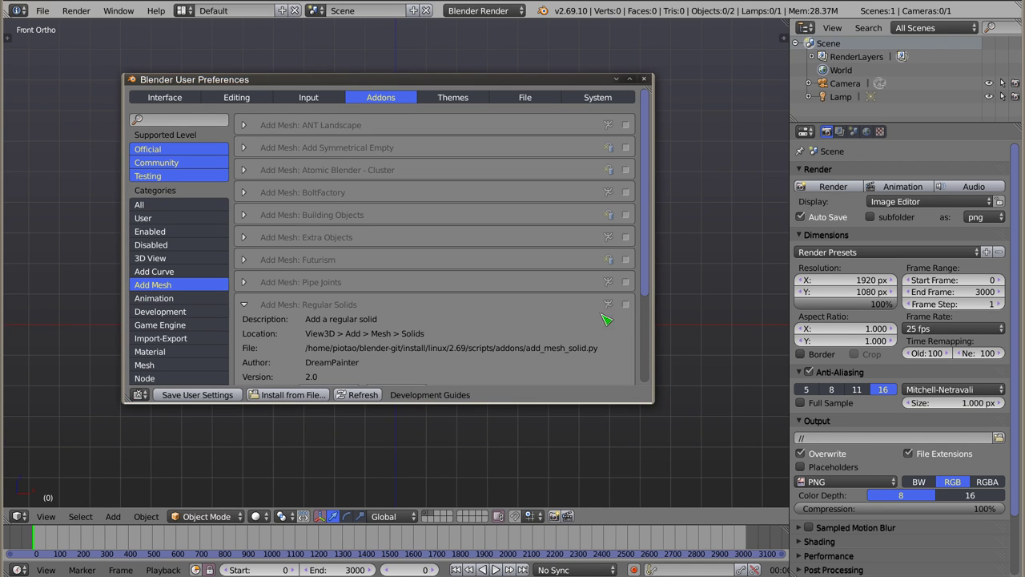
pyautogui.click(626, 305)
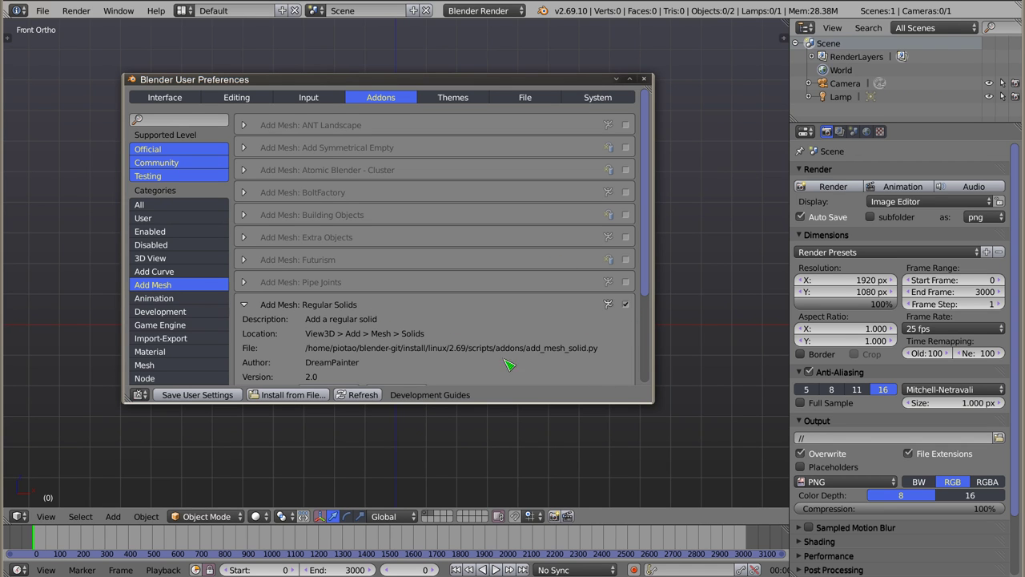
pyautogui.click(644, 78)
pyautogui.hotkey('shift', 'a')
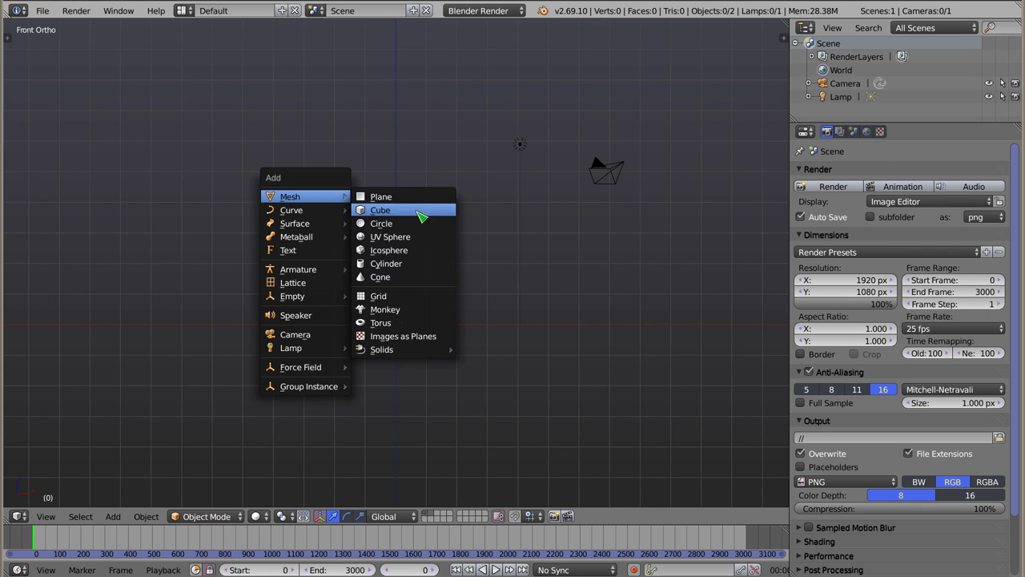
pyautogui.moveTo(382, 349)
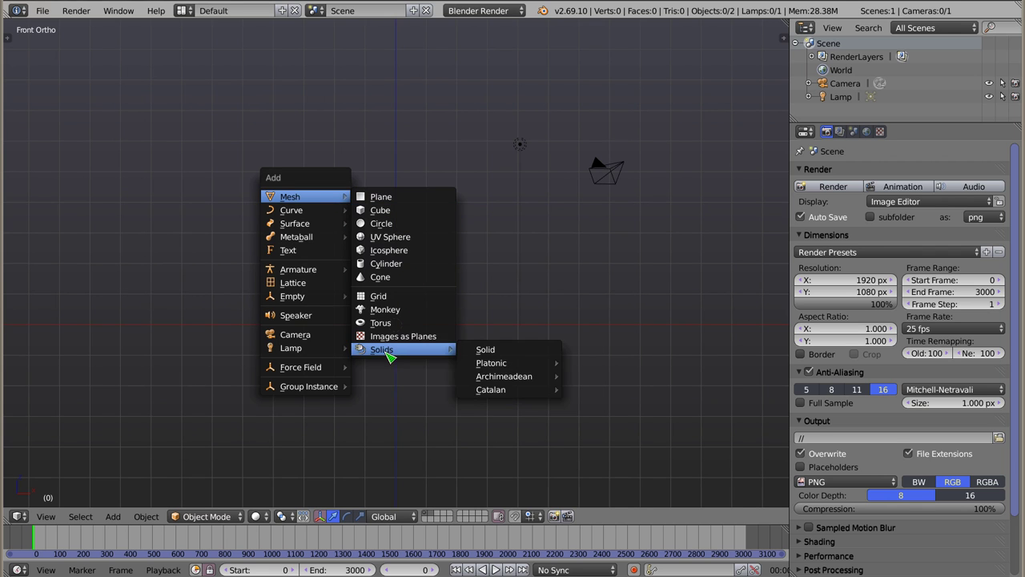
pyautogui.moveTo(491, 363)
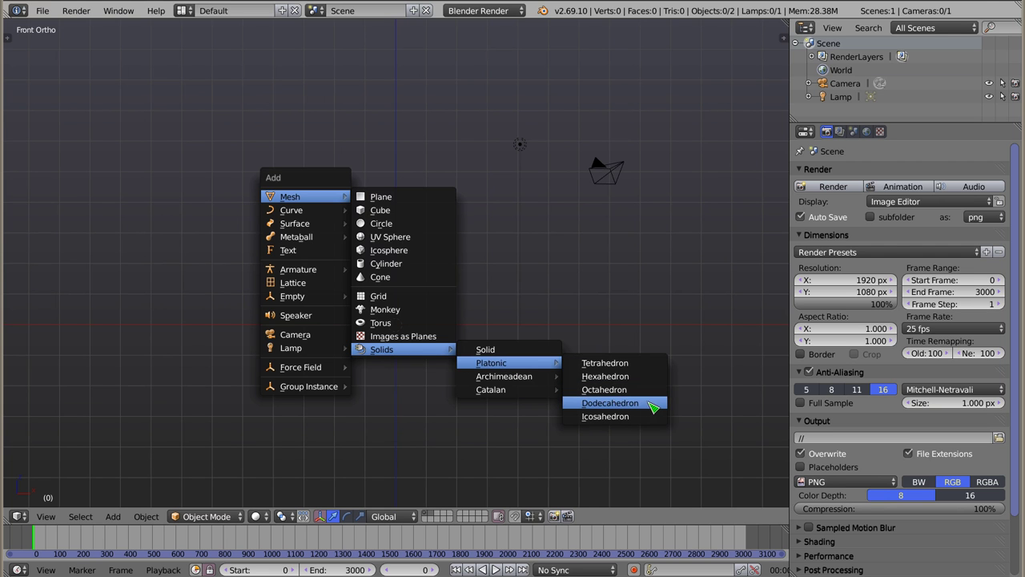
# Add a Platonic Dodecahedron, inspect it from front and above, then delete it.
pyautogui.click(648, 403)
pyautogui.scroll(5, 404, 342)
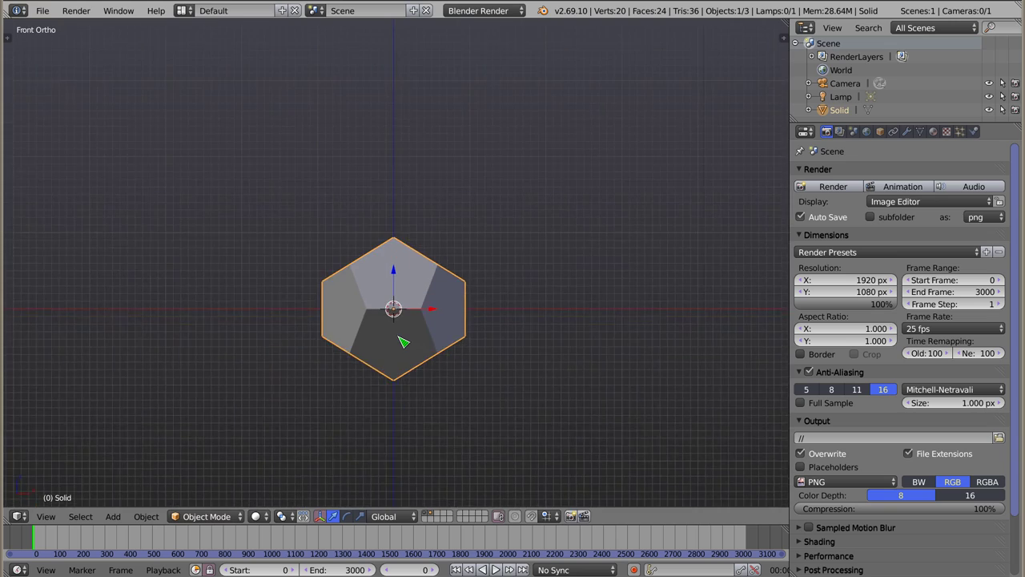
pyautogui.moveTo(448, 291)
pyautogui.mouseDown(button='middle')
pyautogui.moveTo(503, 414)
pyautogui.moveTo(602, 350)
pyautogui.moveTo(554, 273)
pyautogui.moveTo(428, 188)
pyautogui.moveTo(393, 197)
pyautogui.moveTo(366, 374)
pyautogui.moveTo(458, 474)
pyautogui.moveTo(414, 393)
pyautogui.moveTo(381, 242)
pyautogui.mouseUp(button='middle')
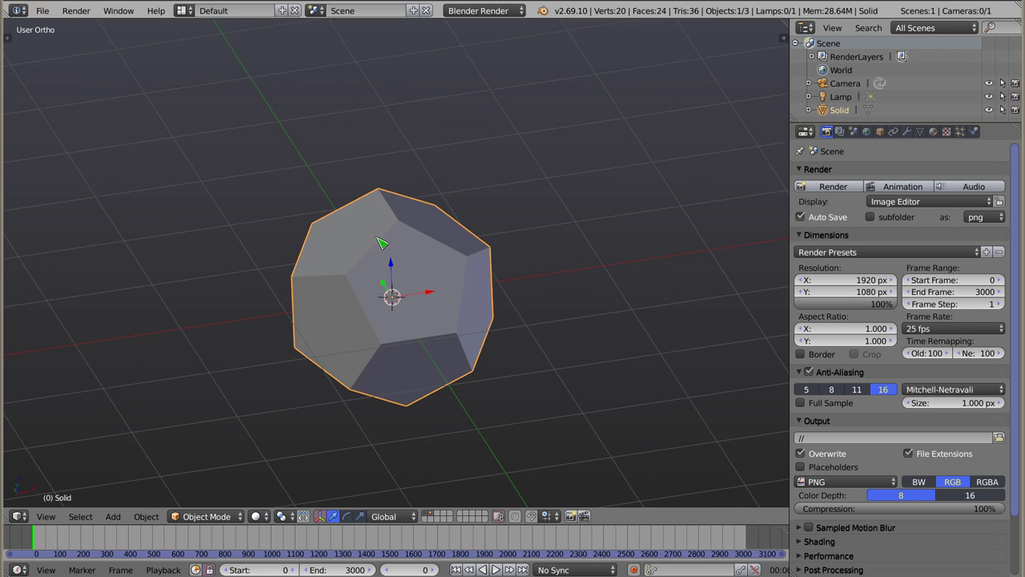
pyautogui.press('KP_1')
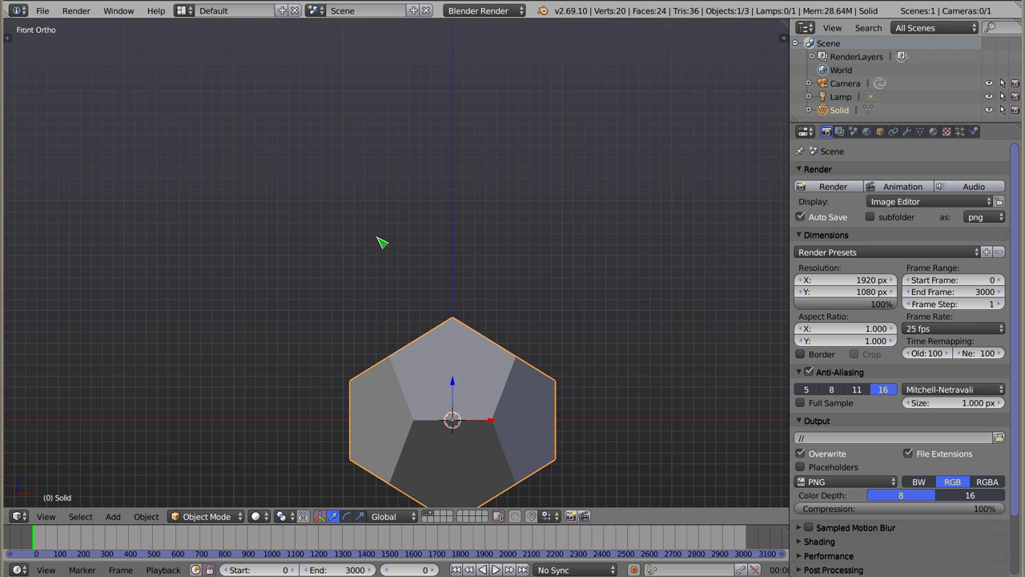
pyautogui.scroll(-4, 468, 330)
pyautogui.scroll(-2, 465, 340)
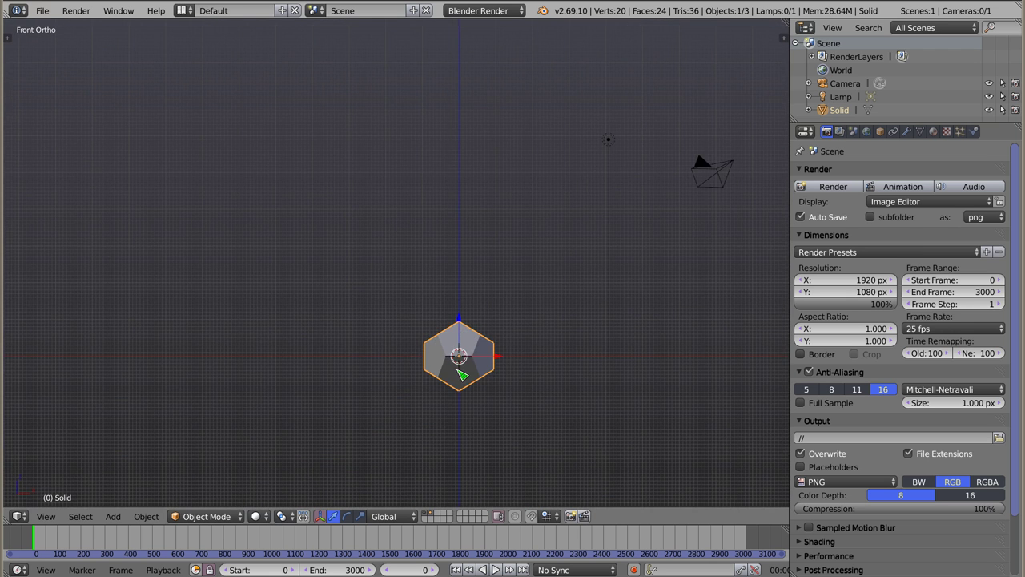
pyautogui.hotkey('shift', 'c')
pyautogui.moveTo(401, 270)
pyautogui.mouseDown(button='middle')
pyautogui.moveTo(384, 343)
pyautogui.moveTo(361, 359)
pyautogui.moveTo(413, 321)
pyautogui.moveTo(371, 357)
pyautogui.moveTo(496, 347)
pyautogui.mouseUp(button='middle')
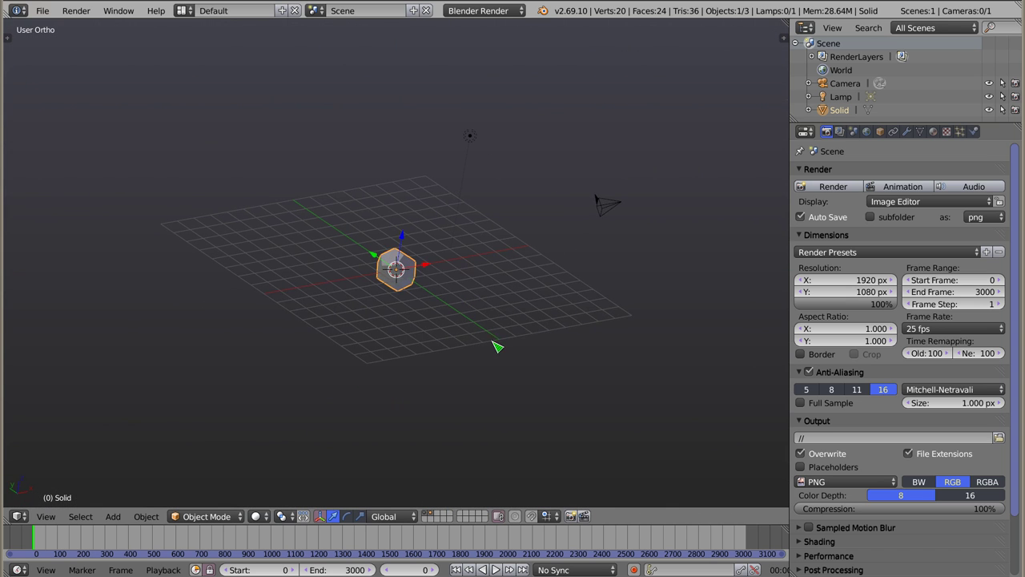
pyautogui.press('x')
pyautogui.click(411, 304)
# Add an Icosphere at the scene centre and orbit to view it from nearly top-down.
pyautogui.moveTo(427, 369)
pyautogui.mouseDown(button='middle')
pyautogui.moveTo(350, 355)
pyautogui.moveTo(350, 293)
pyautogui.moveTo(256, 222)
pyautogui.moveTo(273, 219)
pyautogui.mouseUp(button='middle')
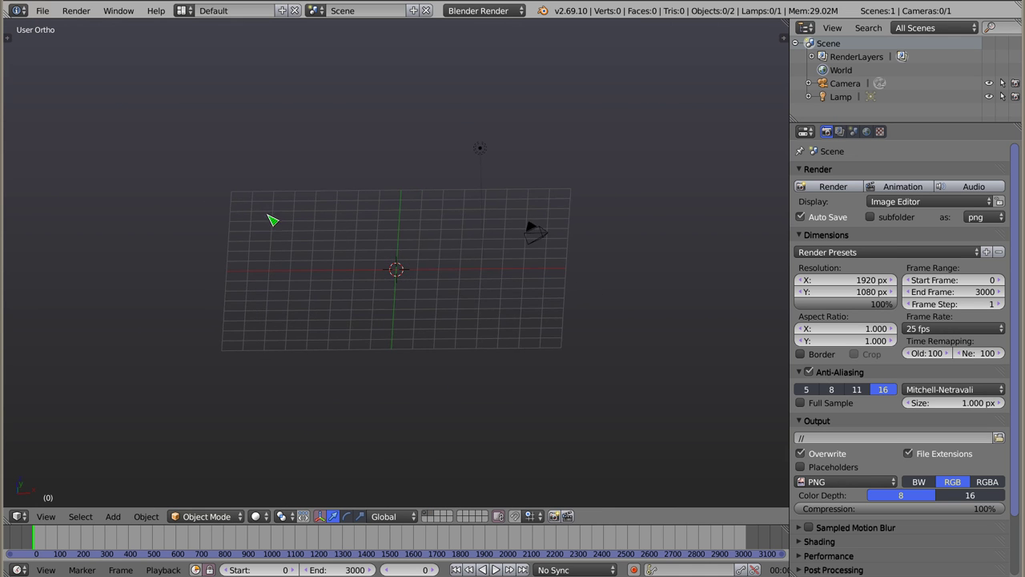
pyautogui.moveTo(490, 364); pyautogui.dragTo(517, 355, button='middle')
pyautogui.scroll(4, 400, 273)
pyautogui.hotkey('shift', 'a')
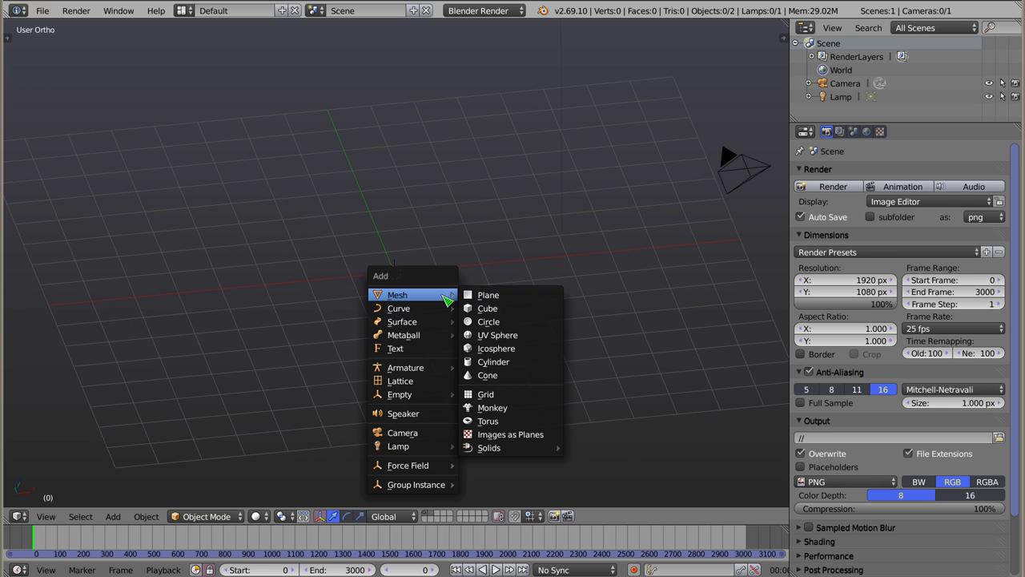
pyautogui.click(529, 355)
pyautogui.moveTo(419, 327); pyautogui.dragTo(328, 328, button='middle')
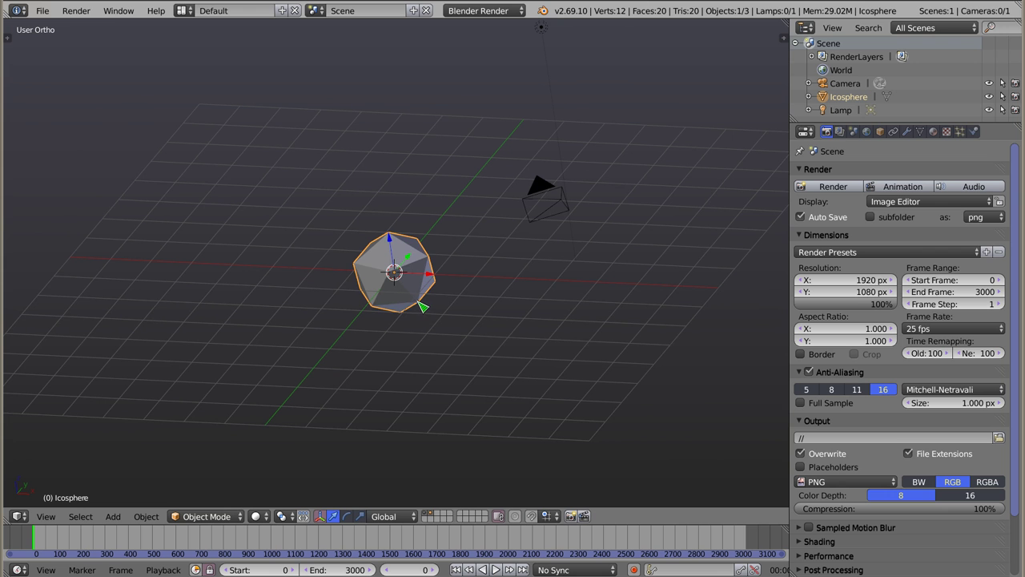
pyautogui.moveTo(389, 282)
pyautogui.mouseDown(button='middle')
pyautogui.moveTo(466, 322)
pyautogui.moveTo(533, 315)
pyautogui.moveTo(544, 305)
pyautogui.mouseUp(button='middle')
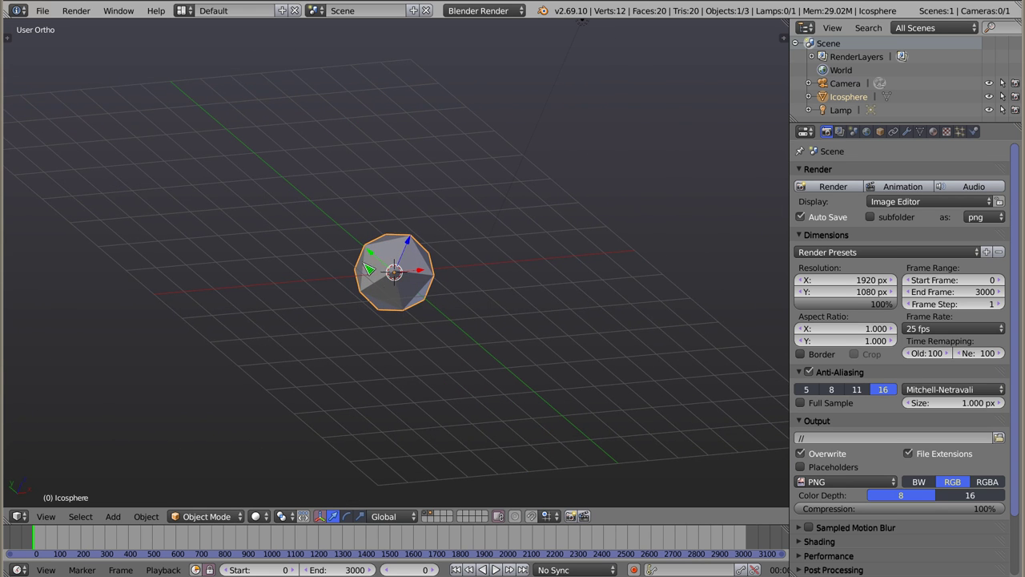
pyautogui.moveTo(449, 313)
pyautogui.mouseDown(button='middle')
pyautogui.moveTo(320, 299)
pyautogui.moveTo(366, 313)
pyautogui.mouseUp(button='middle')
pyautogui.scroll(5, 454, 213)
pyautogui.moveTo(454, 213); pyautogui.dragTo(431, 216, button='middle')
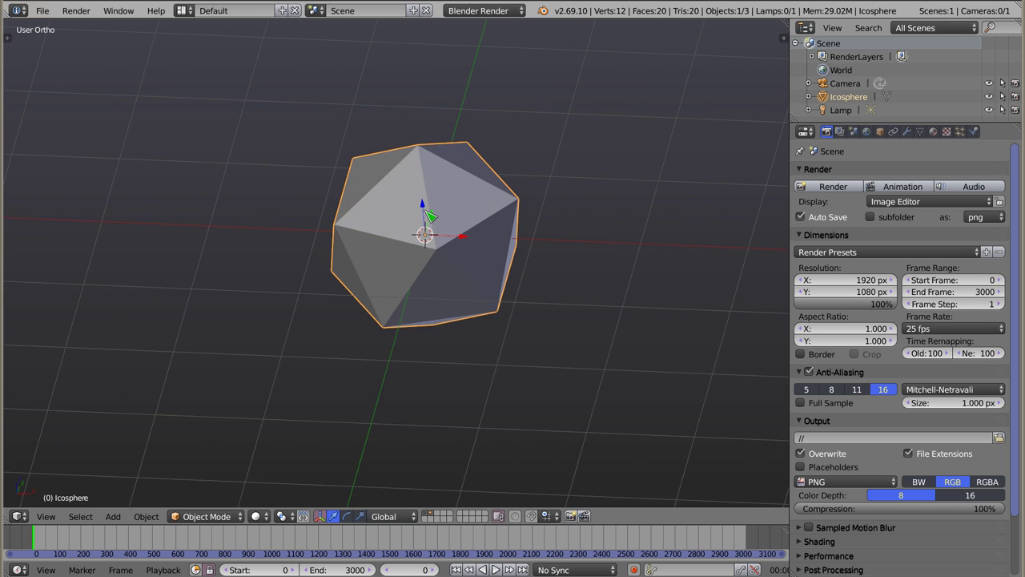
# Add a Bevel modifier with Percent width 33.2110 to the icosphere and apply it.
pyautogui.click(905, 131)
pyautogui.click(888, 175)
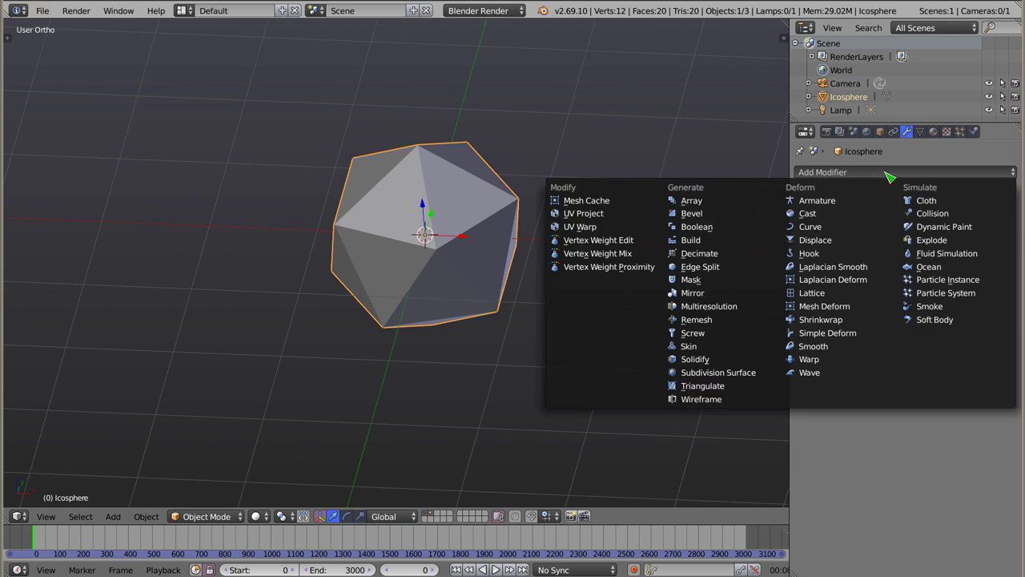
pyautogui.click(725, 205)
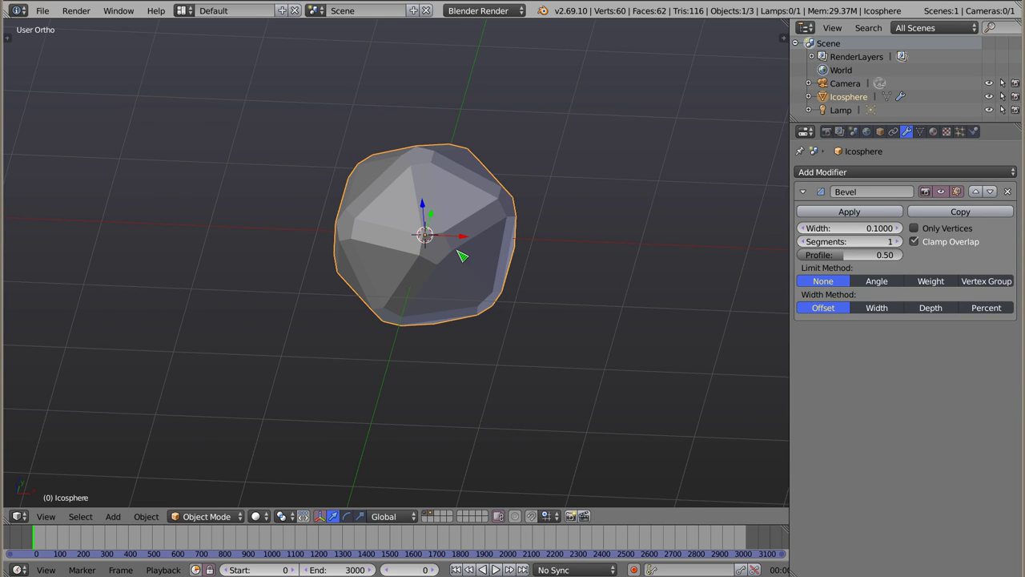
pyautogui.click(993, 311)
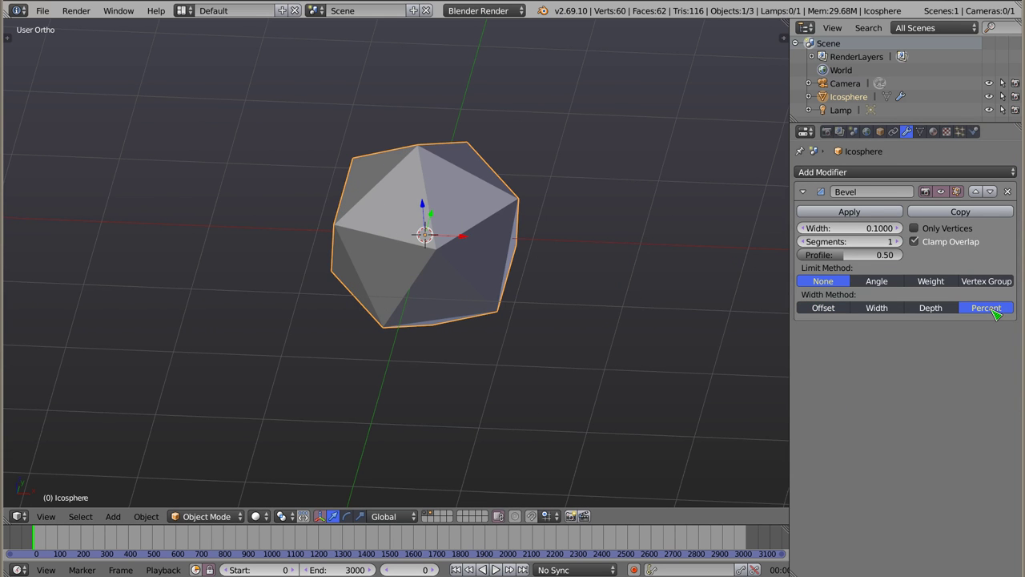
pyautogui.click(849, 229)
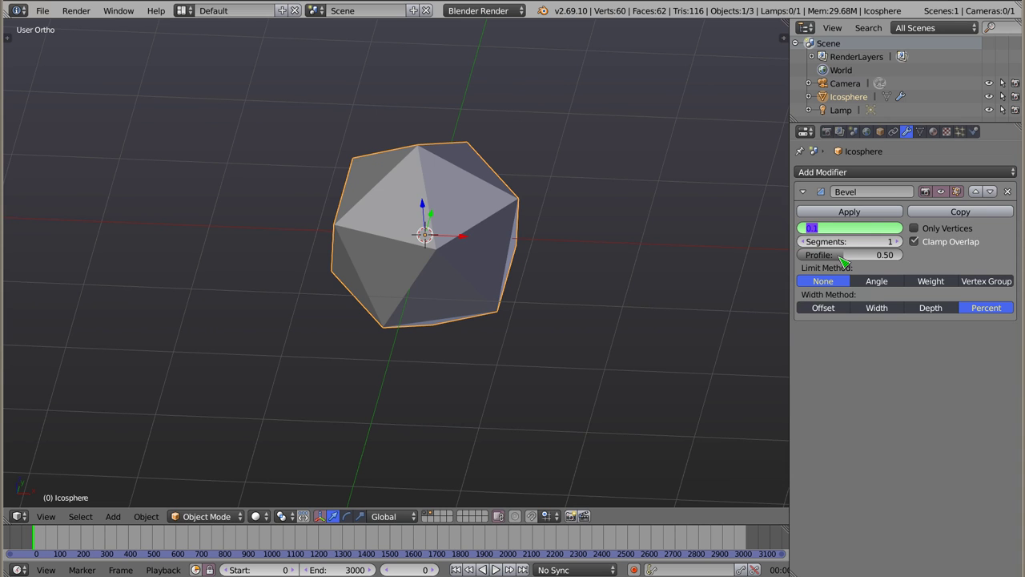
pyautogui.write('33')
pyautogui.press('Return')
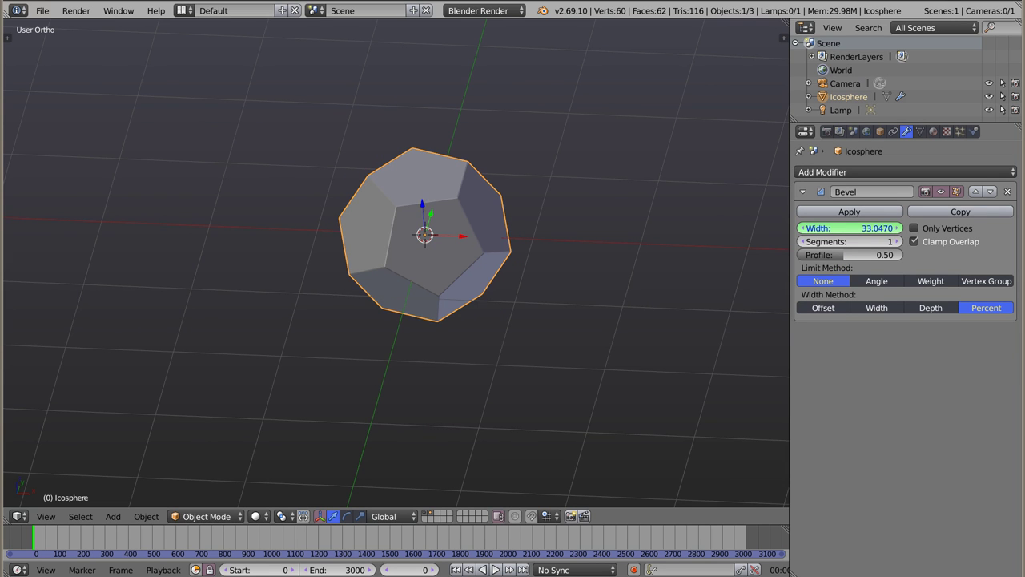
pyautogui.moveTo(848, 228); pyautogui.dragTo(857, 229)
pyautogui.moveTo(857, 229); pyautogui.dragTo(857, 228)
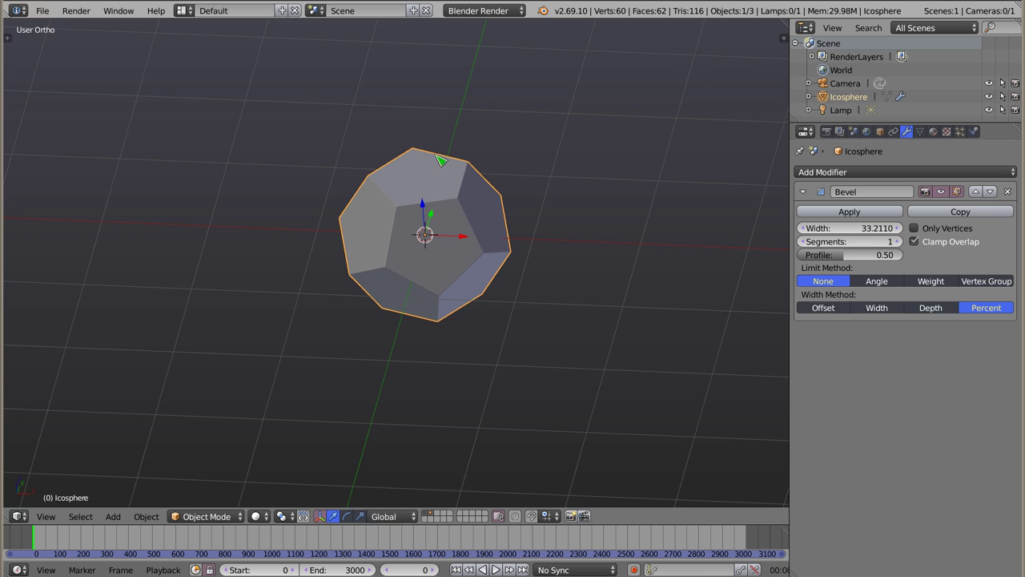
pyautogui.moveTo(437, 269)
pyautogui.mouseDown(button='middle')
pyautogui.moveTo(515, 240)
pyautogui.moveTo(498, 230)
pyautogui.moveTo(192, 217)
pyautogui.moveTo(391, 224)
pyautogui.mouseUp(button='middle')
pyautogui.click(876, 213)
# In Edit Mode select all and Remove Doubles, tuning Merge Distance to leave 20 vertices.
pyautogui.press('t')
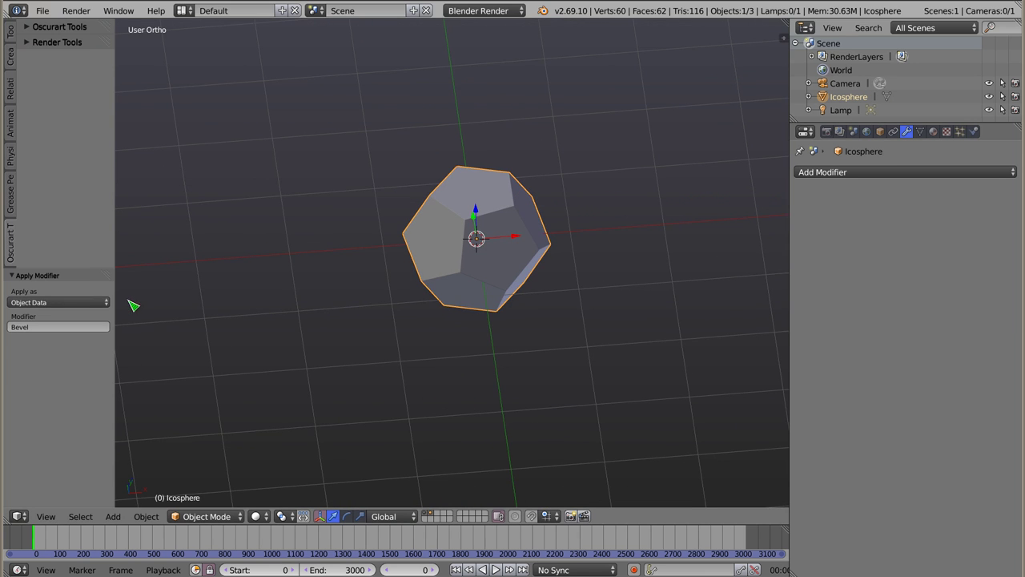
pyautogui.press('Tab')
pyautogui.press('a')
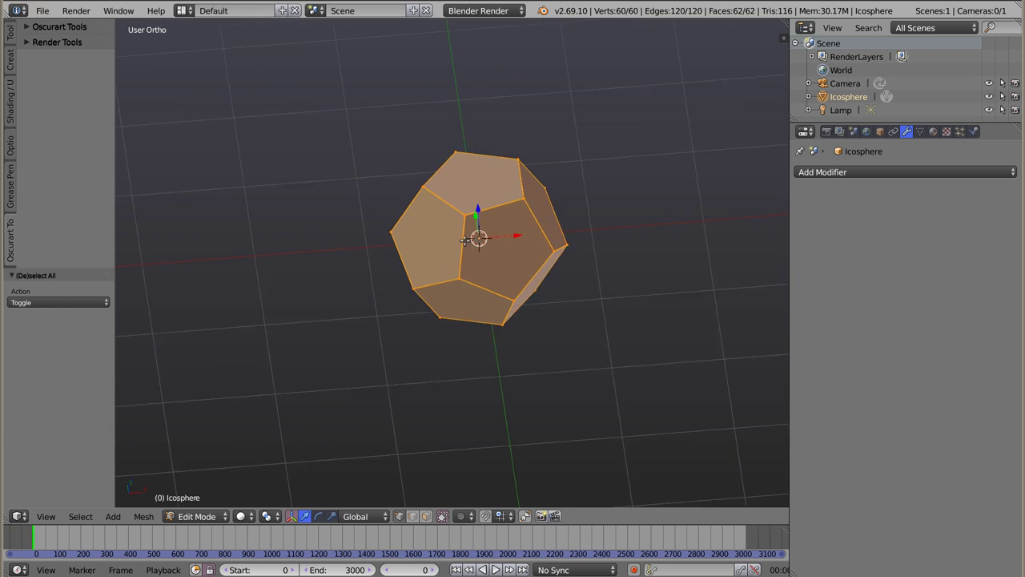
pyautogui.scroll(5, 475, 208)
pyautogui.scroll(3, 469, 170)
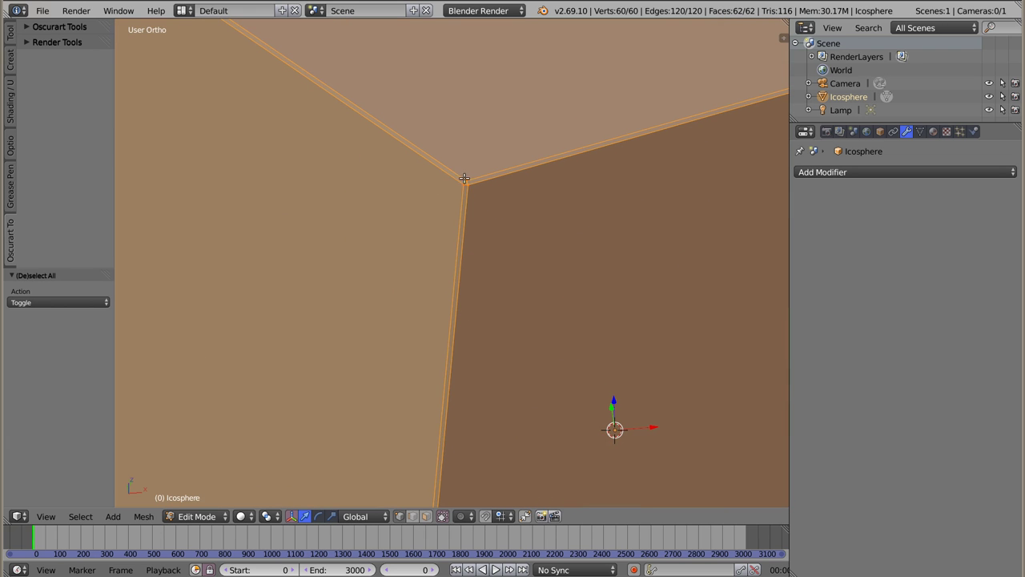
pyautogui.scroll(-7, 457, 255)
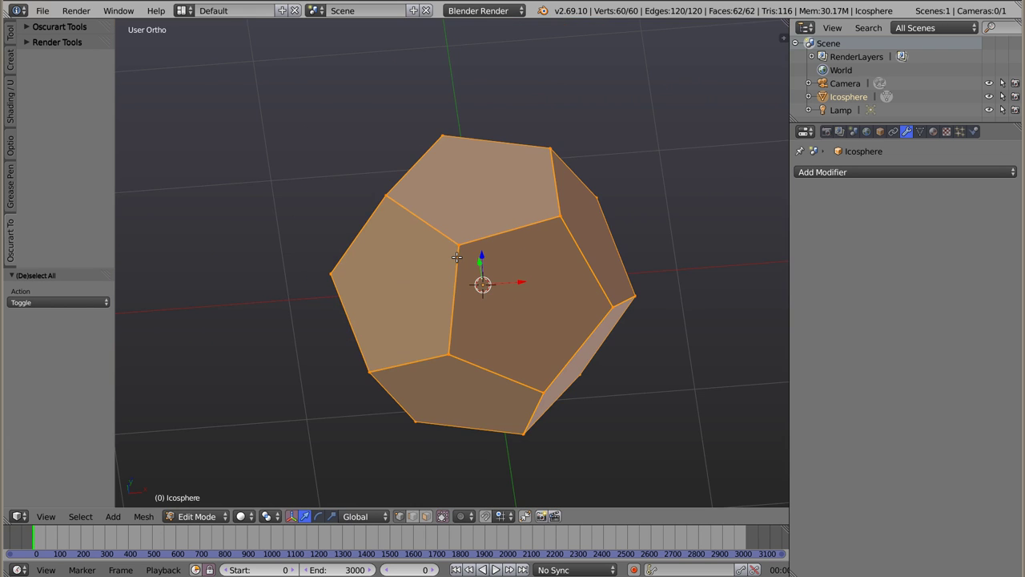
pyautogui.press('w')
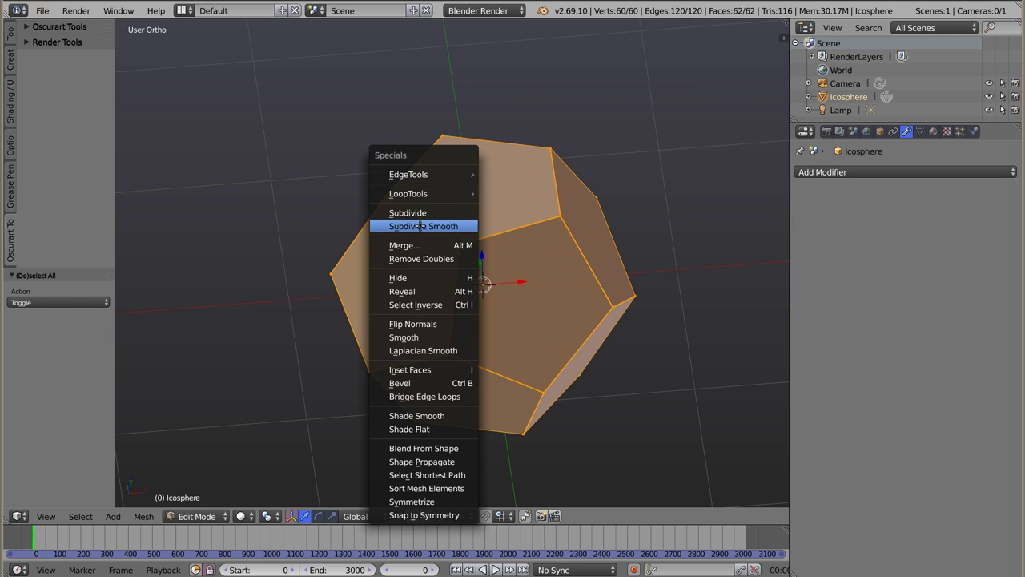
pyautogui.click(407, 258)
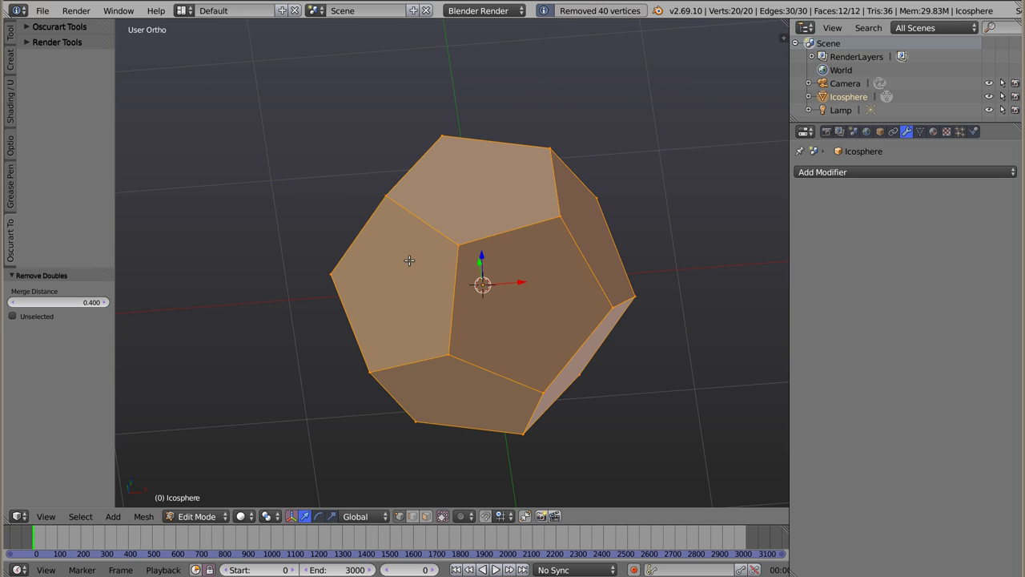
pyautogui.moveTo(68, 303); pyautogui.dragTo(56, 303)
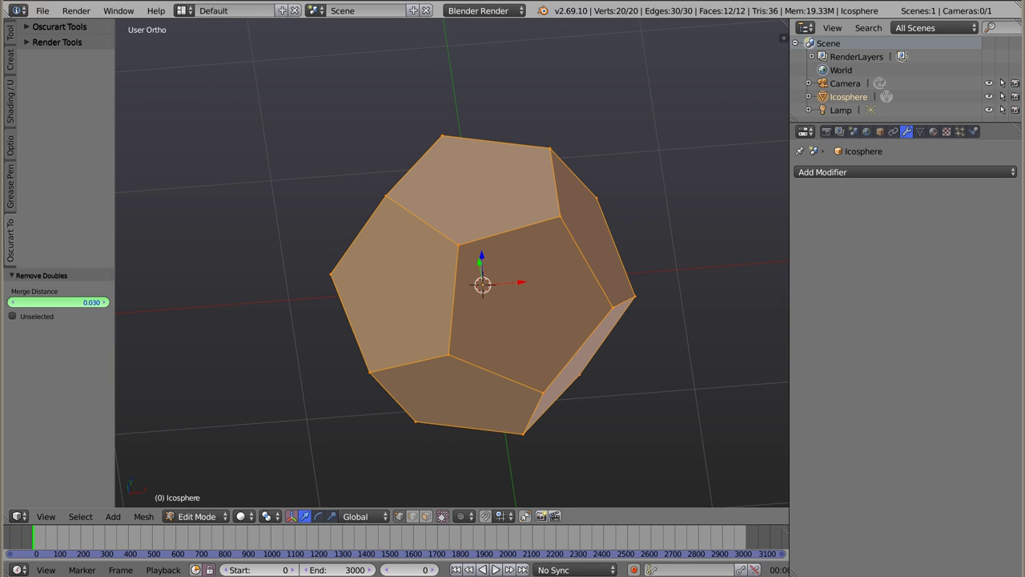
pyautogui.moveTo(56, 302); pyautogui.dragTo(88, 303)
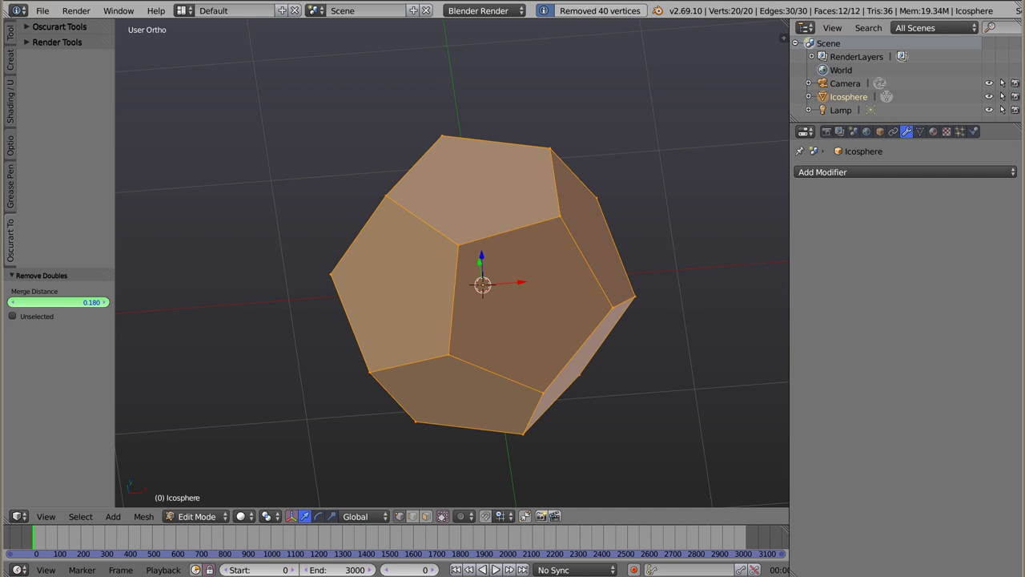
# Return to Object Mode and move the icosphere 5 units along X in front view.
pyautogui.press('Tab')
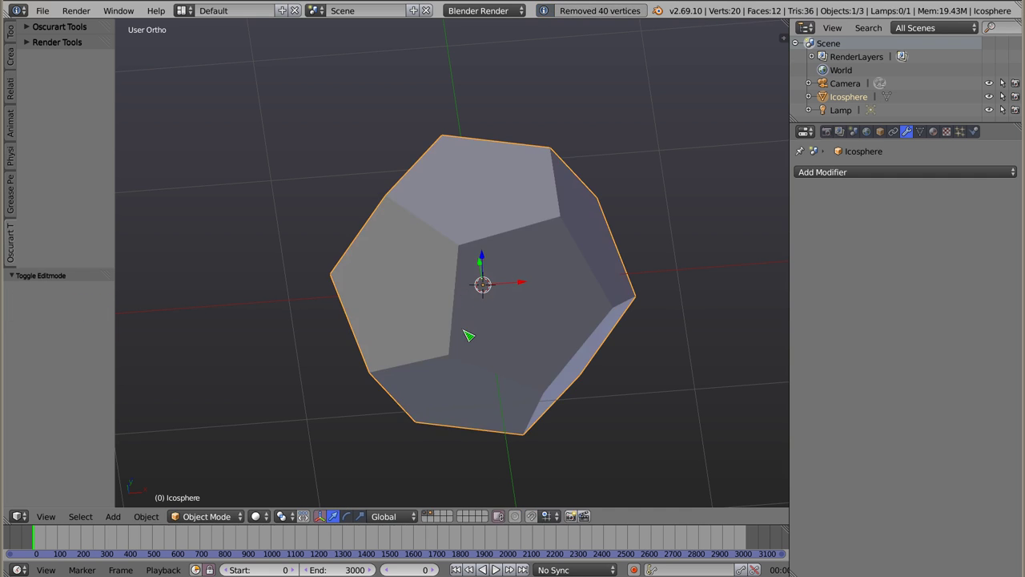
pyautogui.scroll(-6, 433, 303)
pyautogui.scroll(-2, 432, 302)
pyautogui.press('KP_1')
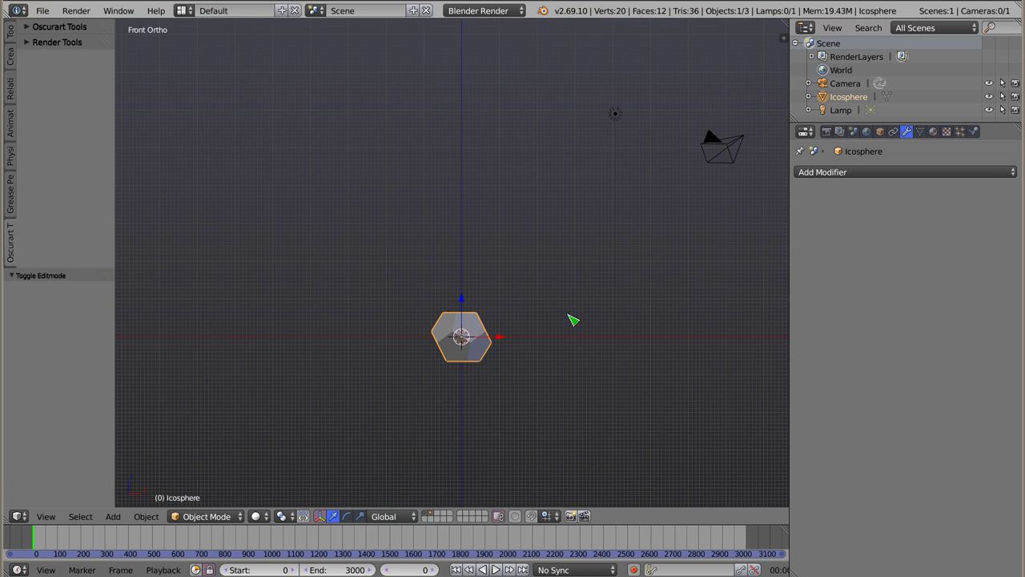
pyautogui.press('g')
pyautogui.press('x')
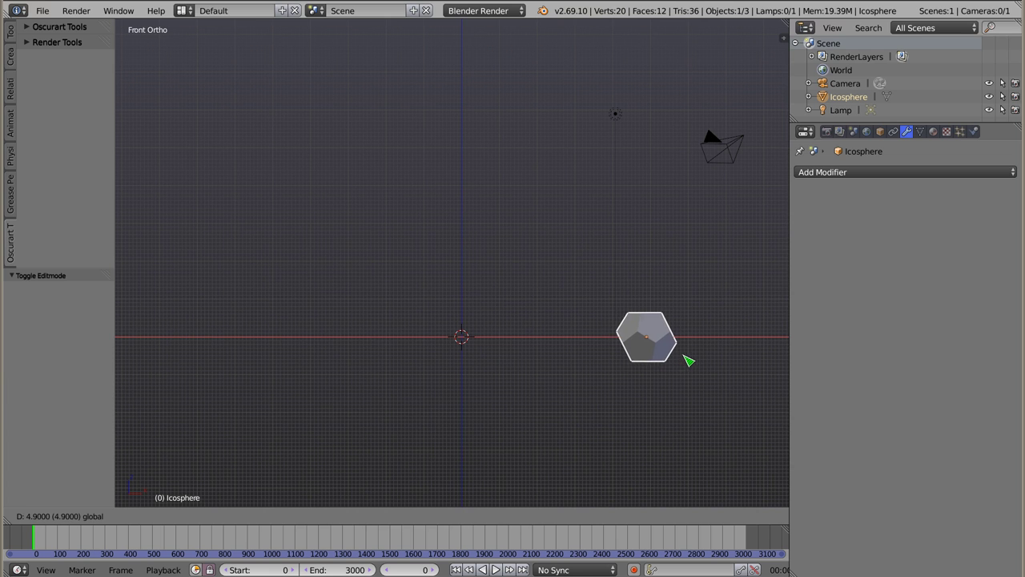
pyautogui.click(686, 361)
# Add a Platonic Dodecahedron, move it to about x 7.1 and rotate it 30 degrees.
pyautogui.hotkey('shift', 'a')
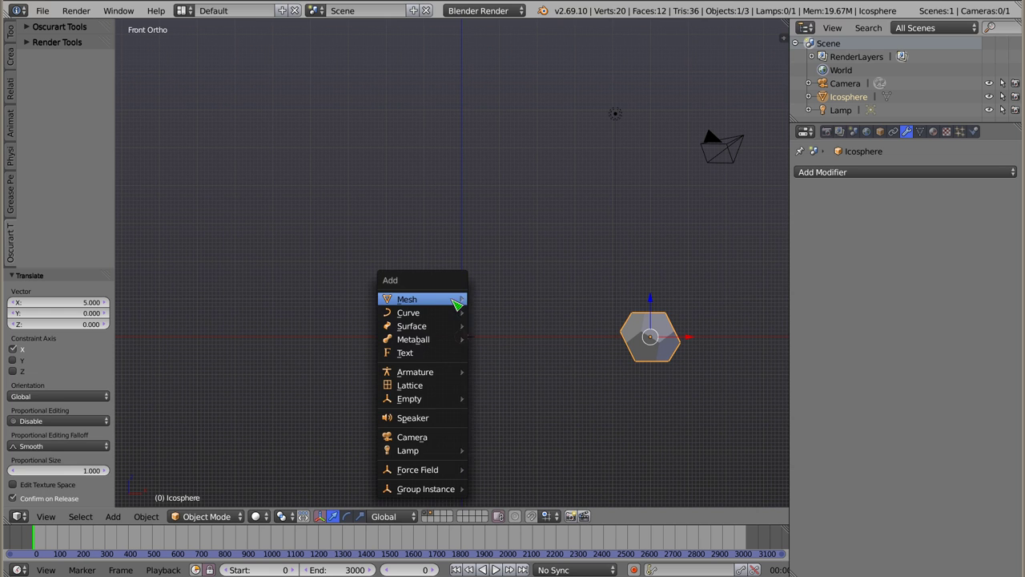
pyautogui.moveTo(609, 465)
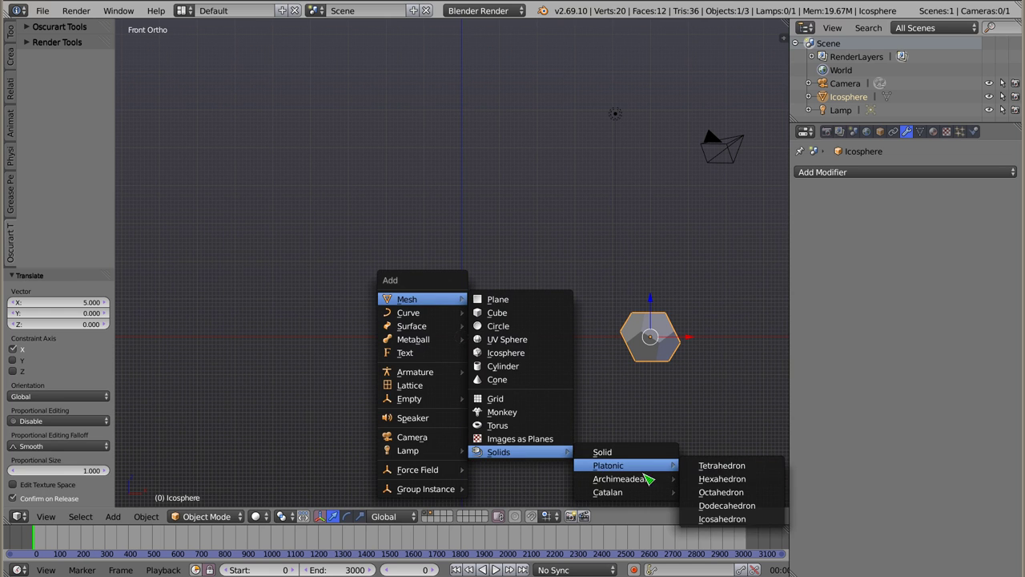
pyautogui.click(716, 505)
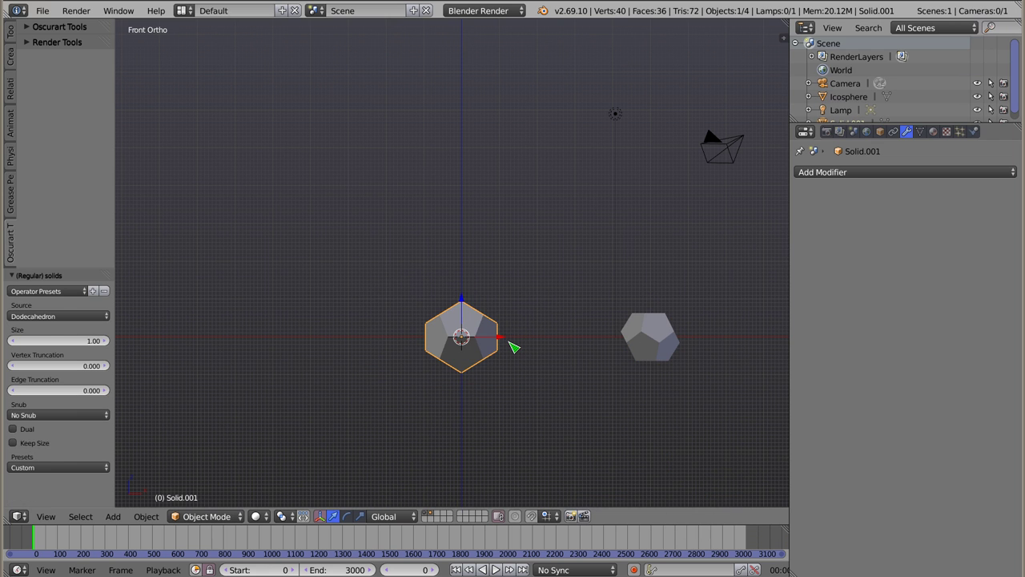
pyautogui.moveTo(500, 338); pyautogui.dragTo(770, 369)
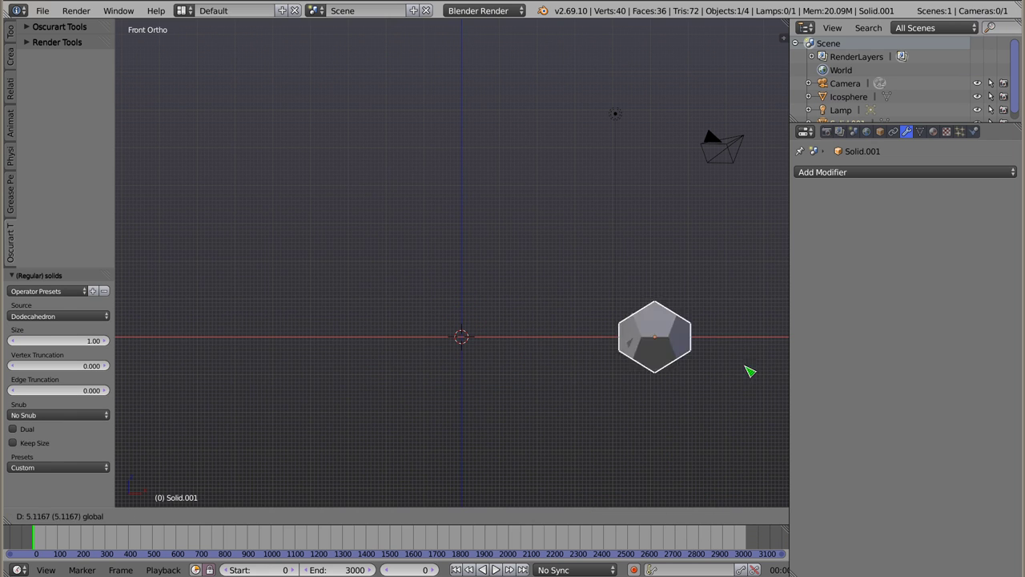
pyautogui.click(770, 370)
pyautogui.press('r')
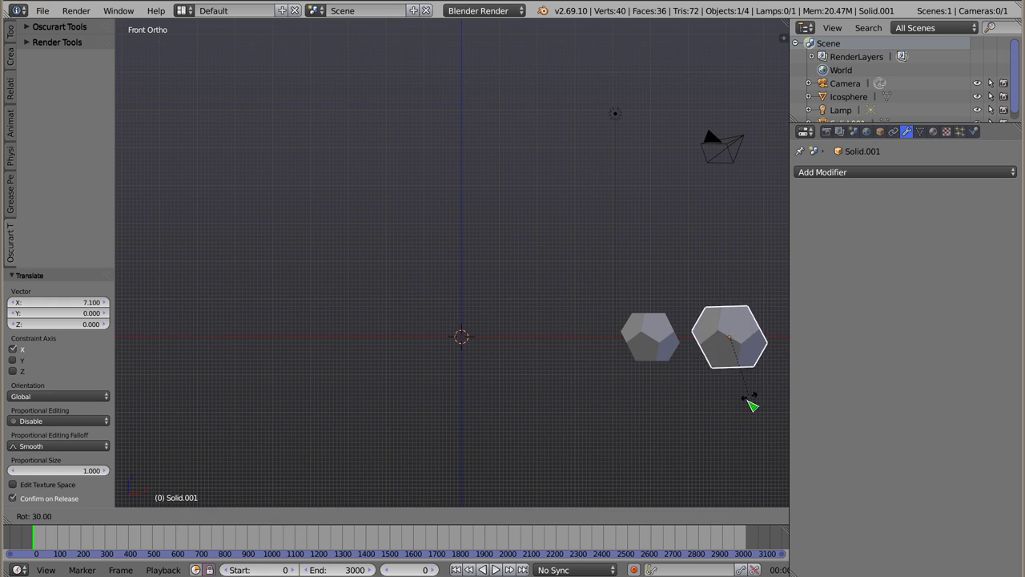
pyautogui.click(748, 403)
# Hide the tool shelf and select the Icosphere object.
pyautogui.moveTo(459, 350)
pyautogui.mouseDown(button='middle')
pyautogui.moveTo(473, 407)
pyautogui.moveTo(498, 426)
pyautogui.mouseUp(button='middle')
pyautogui.moveTo(558, 383)
pyautogui.mouseDown(button='middle')
pyautogui.moveTo(518, 296)
pyautogui.moveTo(470, 312)
pyautogui.mouseUp(button='middle')
pyautogui.press('t')
pyautogui.rightClick(594, 257)
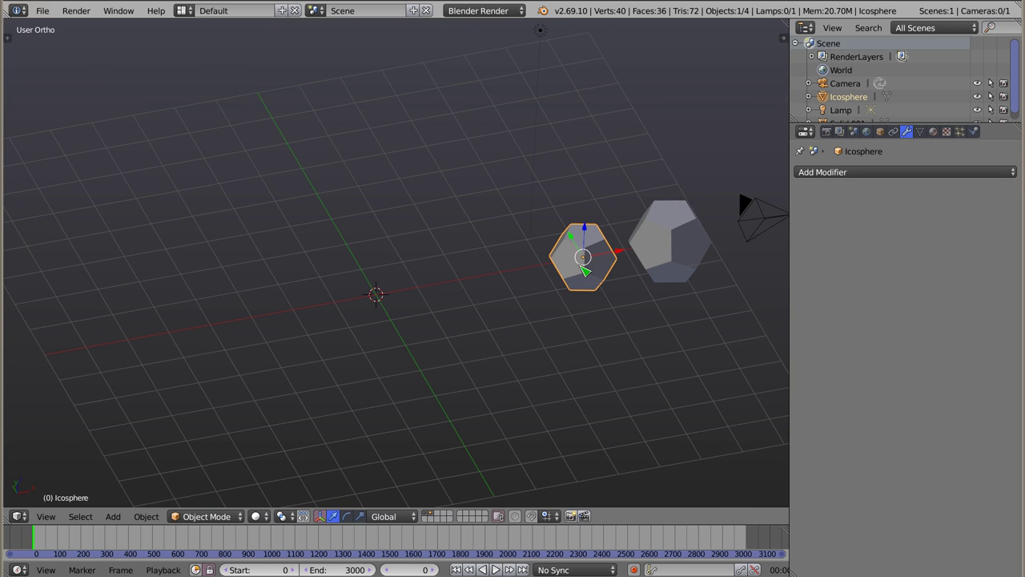
pyautogui.hotkey('shift', 'a')
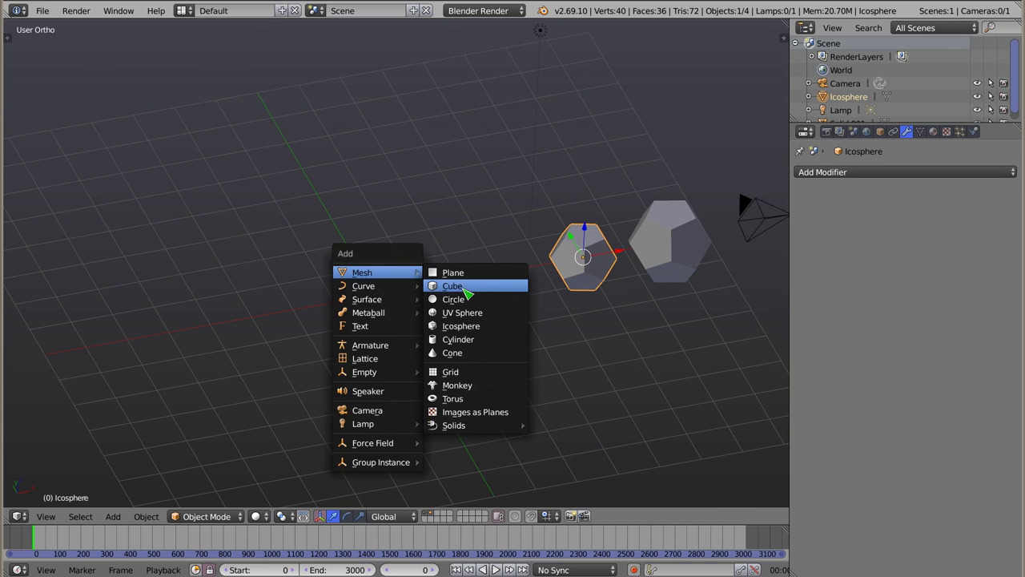
# Add a cube, enter Edit Mode and select its top face.
pyautogui.click(465, 290)
pyautogui.moveTo(362, 272)
pyautogui.scroll(1, 393, 317)
pyautogui.scroll(3, 393, 317)
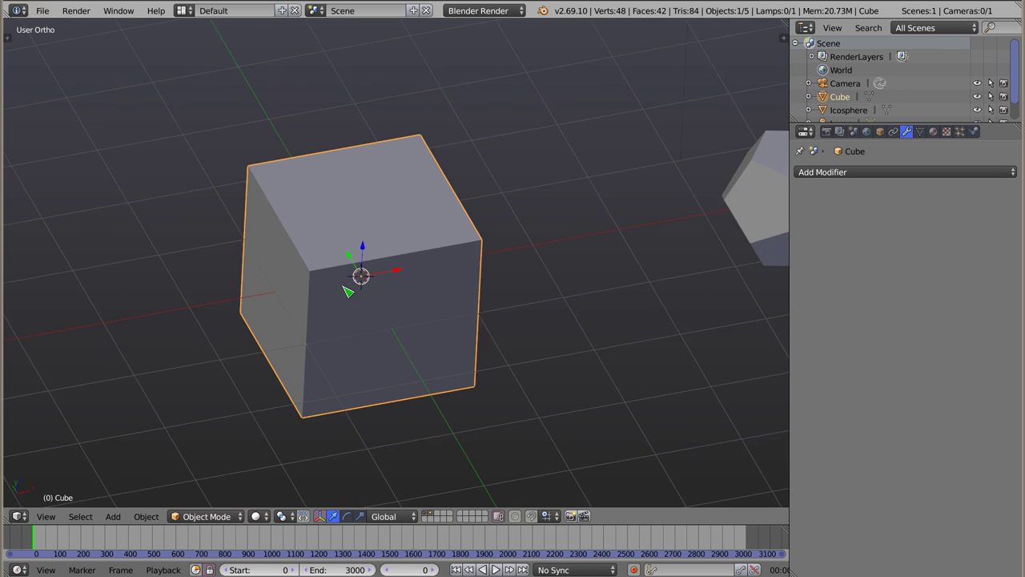
pyautogui.keyDown('shift'); pyautogui.moveTo(348, 292); pyautogui.dragTo(456, 298, button='middle'); pyautogui.keyUp('shift')
pyautogui.press('Tab')
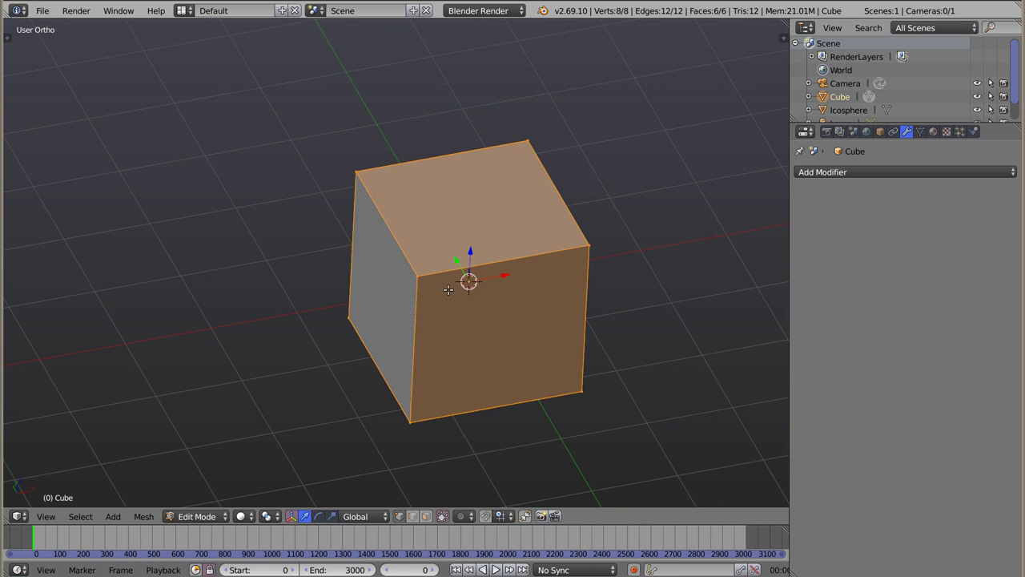
pyautogui.rightClick(455, 257)
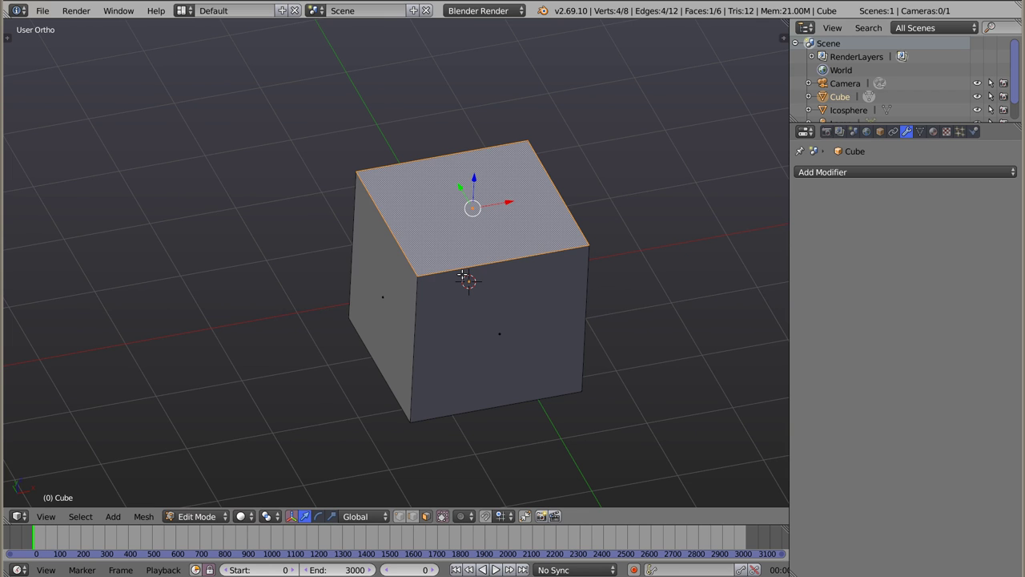
# Vertex-bevel the top face's centre vertex into a small inner square.
pyautogui.hotkey('ctrl', 'Tab')
pyautogui.rightClick(472, 206)
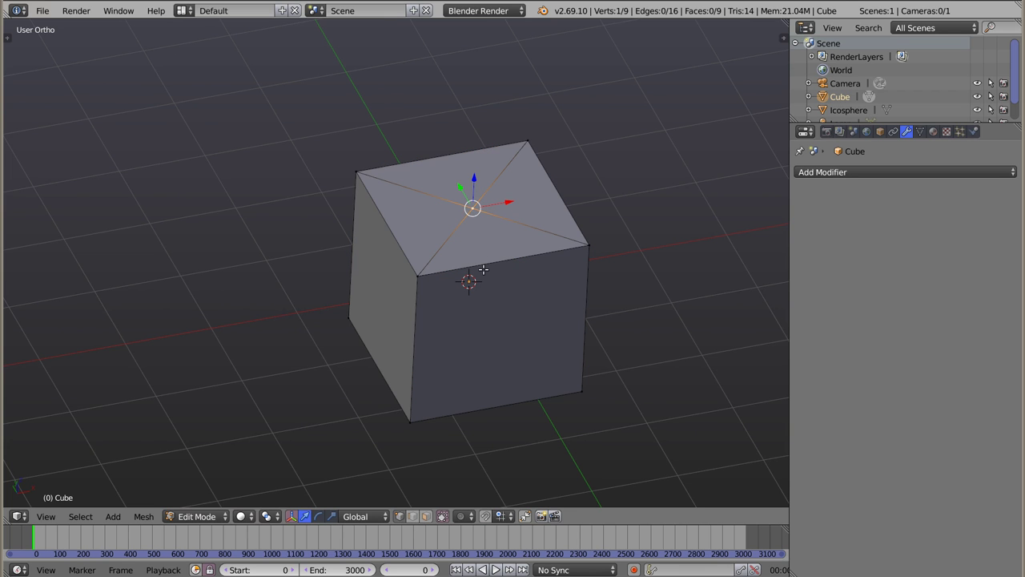
pyautogui.hotkey('ctrl', 'shift', 'b')
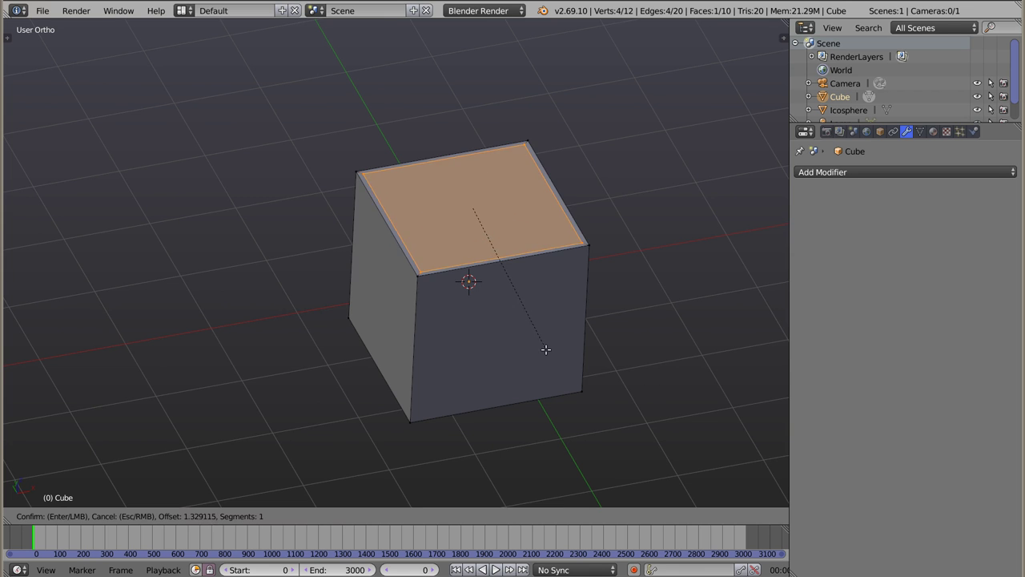
pyautogui.click(543, 318)
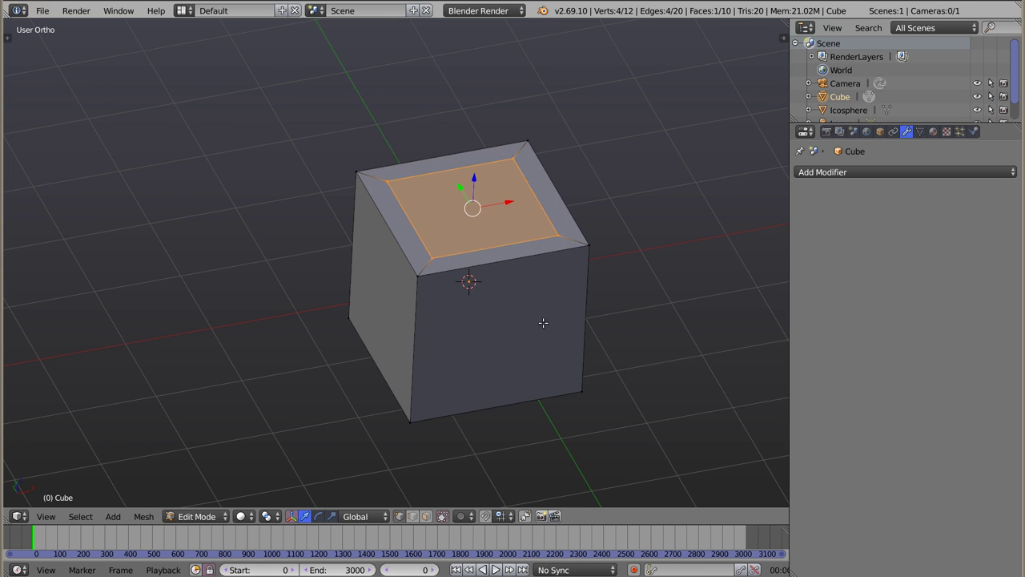
# Merge the inner square's back and front vertex pairs At Center into a ridge edge.
pyautogui.rightClick(394, 182)
pyautogui.keyDown('shift'); pyautogui.rightClick(515, 158); pyautogui.keyUp('shift')
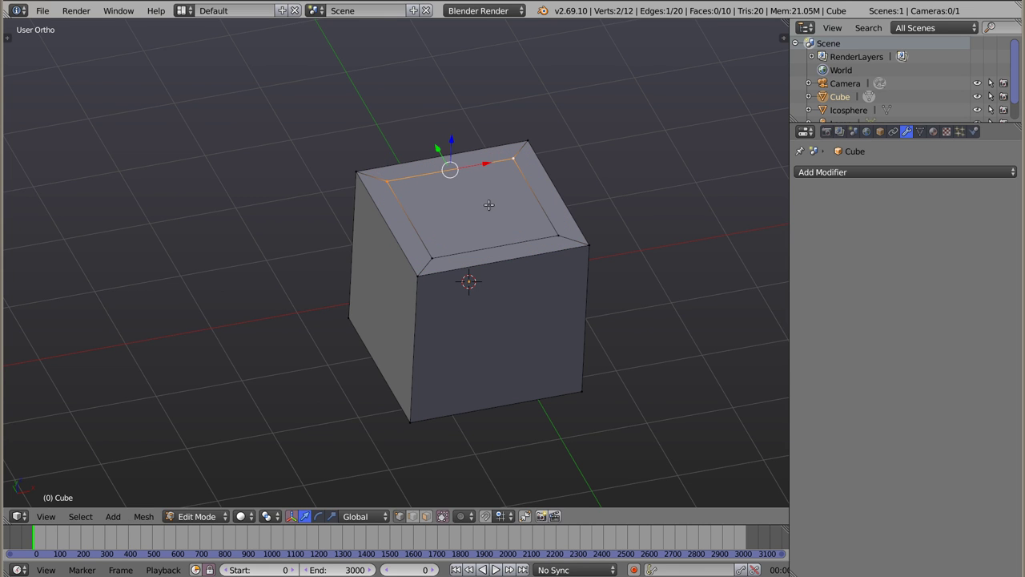
pyautogui.hotkey('alt', 'm')
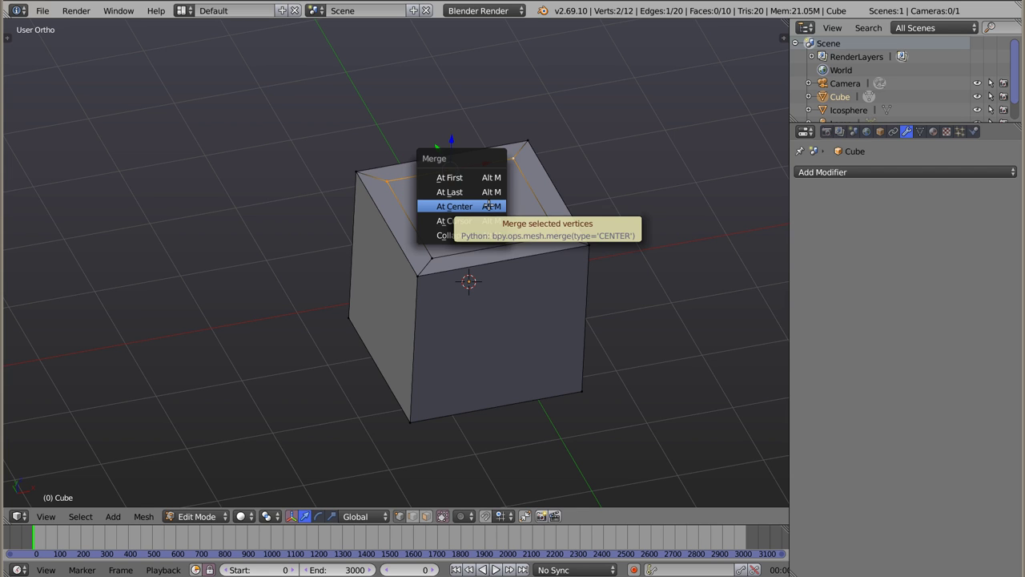
pyautogui.click(489, 205)
pyautogui.rightClick(435, 254)
pyautogui.keyDown('shift'); pyautogui.rightClick(562, 237); pyautogui.keyUp('shift')
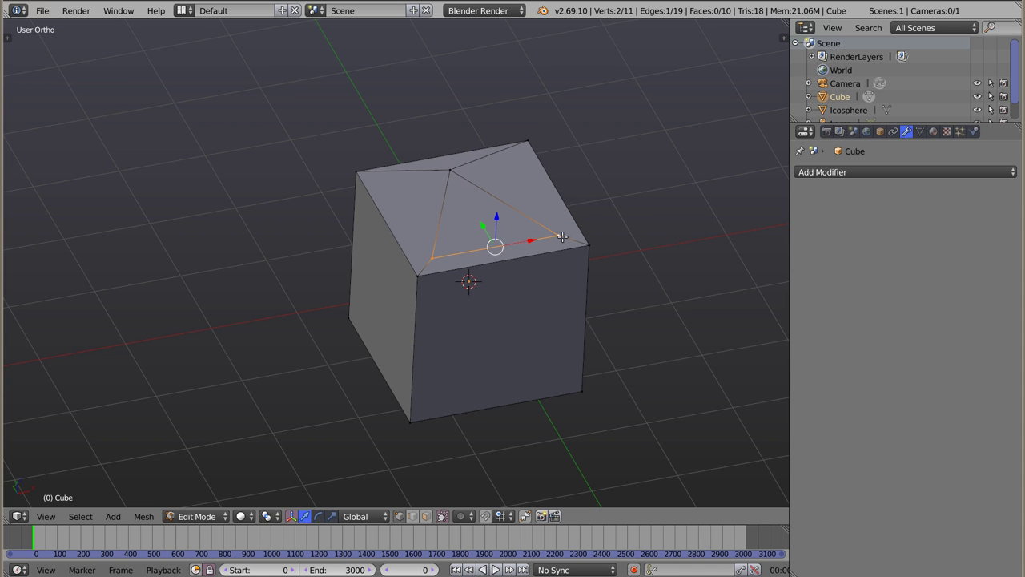
pyautogui.hotkey('alt', 'm')
pyautogui.click(519, 251)
# Select the four corner vertices of the cube's front face.
pyautogui.moveTo(501, 210)
pyautogui.mouseDown(button='middle')
pyautogui.moveTo(462, 337)
pyautogui.moveTo(435, 245)
pyautogui.moveTo(515, 209)
pyautogui.mouseUp(button='middle')
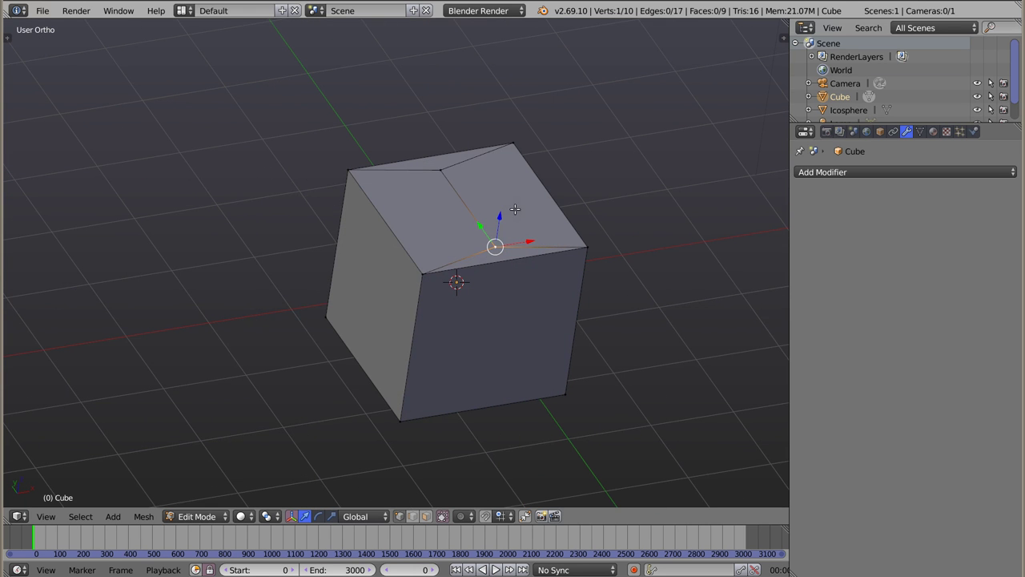
pyautogui.rightClick(451, 293)
pyautogui.keyDown('shift'); pyautogui.rightClick(403, 418); pyautogui.keyUp('shift')
pyautogui.keyDown('shift'); pyautogui.rightClick(565, 396); pyautogui.keyUp('shift')
pyautogui.keyDown('shift'); pyautogui.rightClick(586, 250); pyautogui.keyUp('shift')
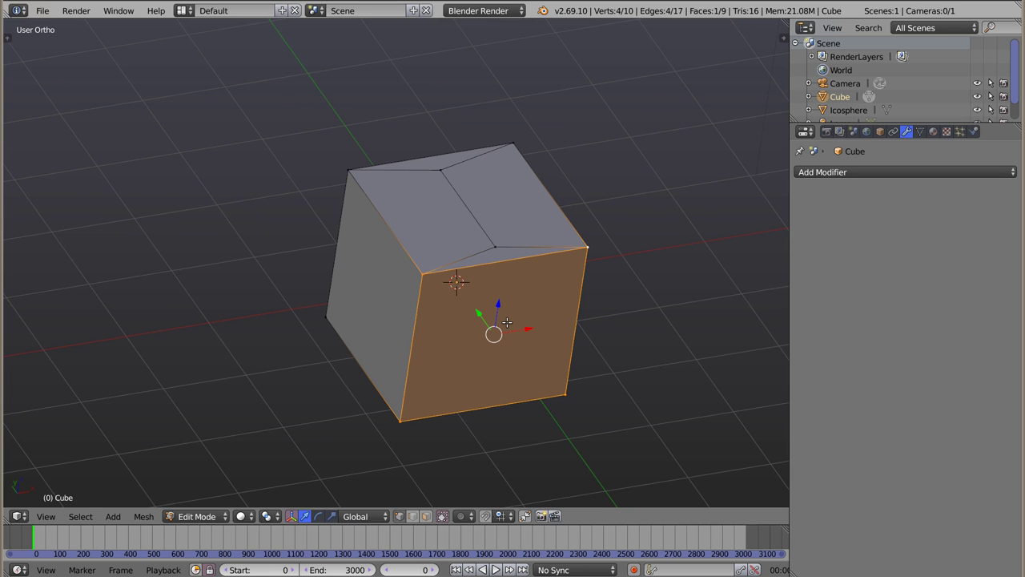
# Inset the cube's front face, after undoing an initial poke.
pyautogui.press('Return')
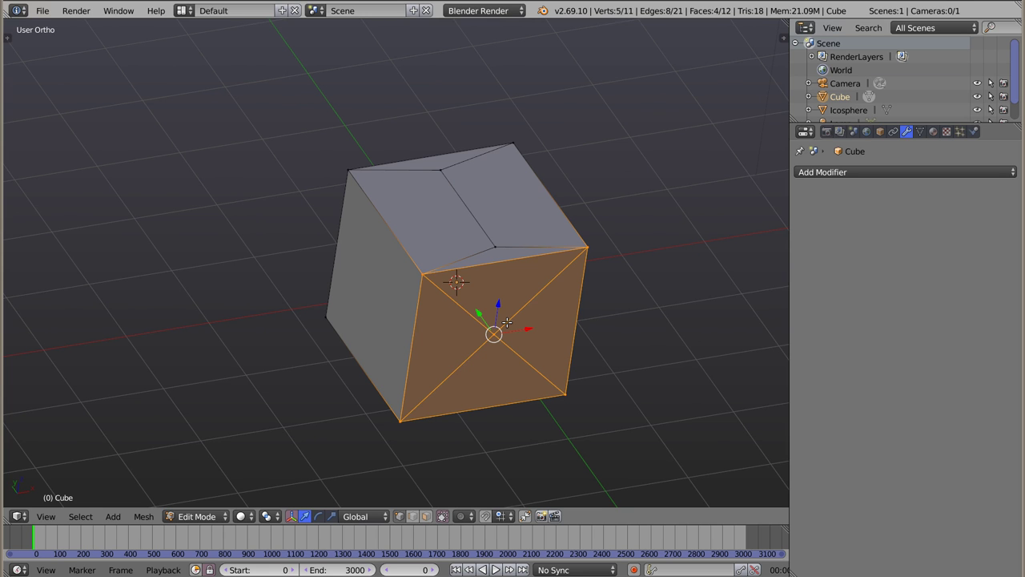
pyautogui.hotkey('ctrl', 'z')
pyautogui.press('i')
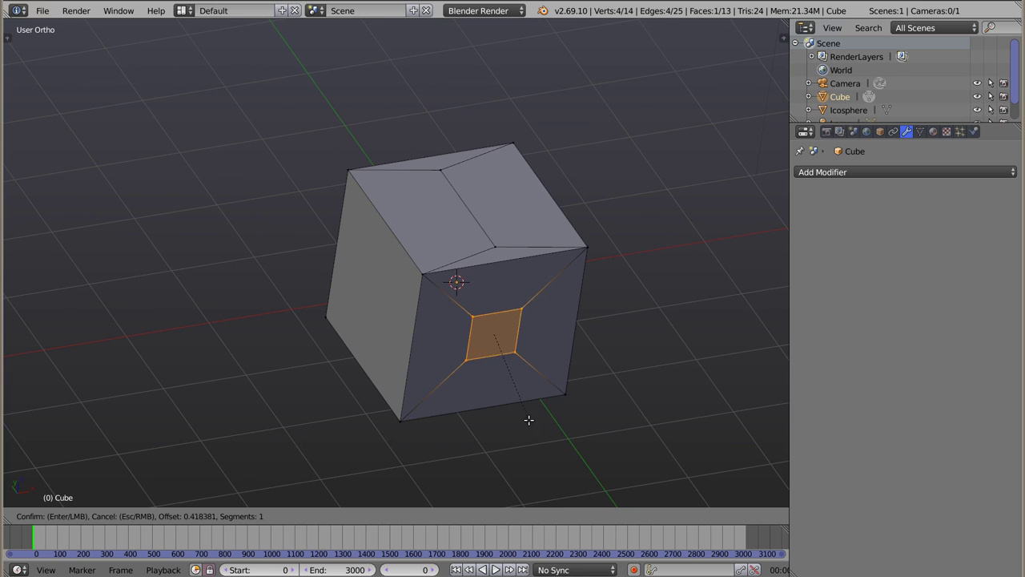
pyautogui.click(541, 465)
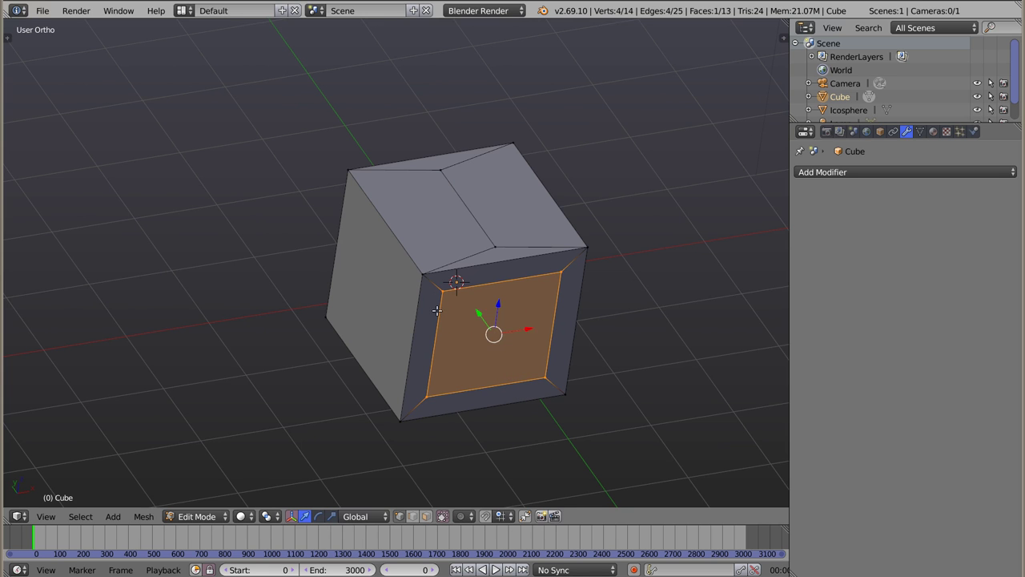
# Merge the left and right inner vertex pairs of the front face At Center.
pyautogui.rightClick(437, 297)
pyautogui.keyDown('shift'); pyautogui.rightClick(431, 402); pyautogui.keyUp('shift')
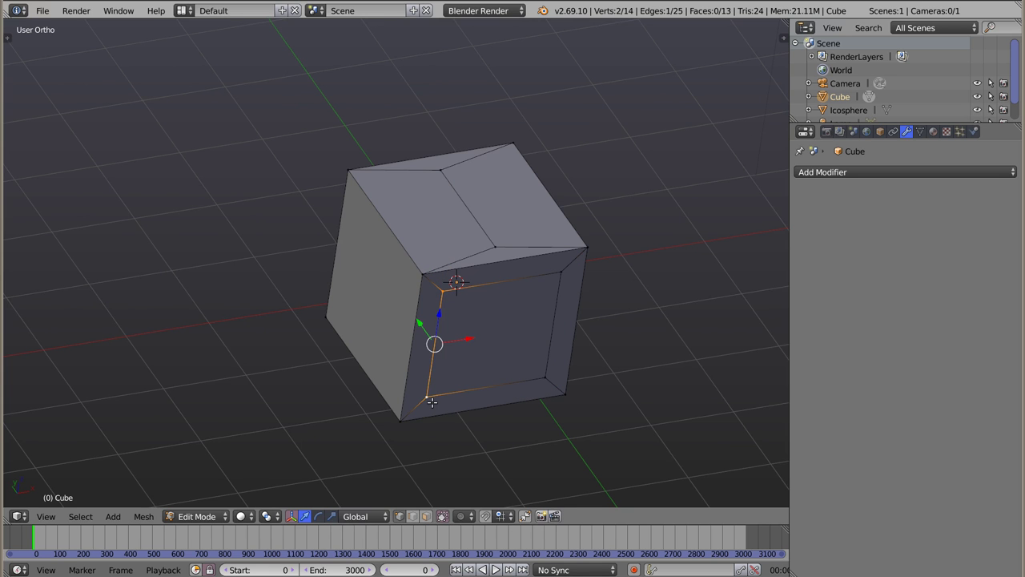
pyautogui.hotkey('alt', 'm')
pyautogui.click(432, 402)
pyautogui.rightClick(561, 272)
pyautogui.keyDown('shift'); pyautogui.rightClick(544, 372); pyautogui.keyUp('shift')
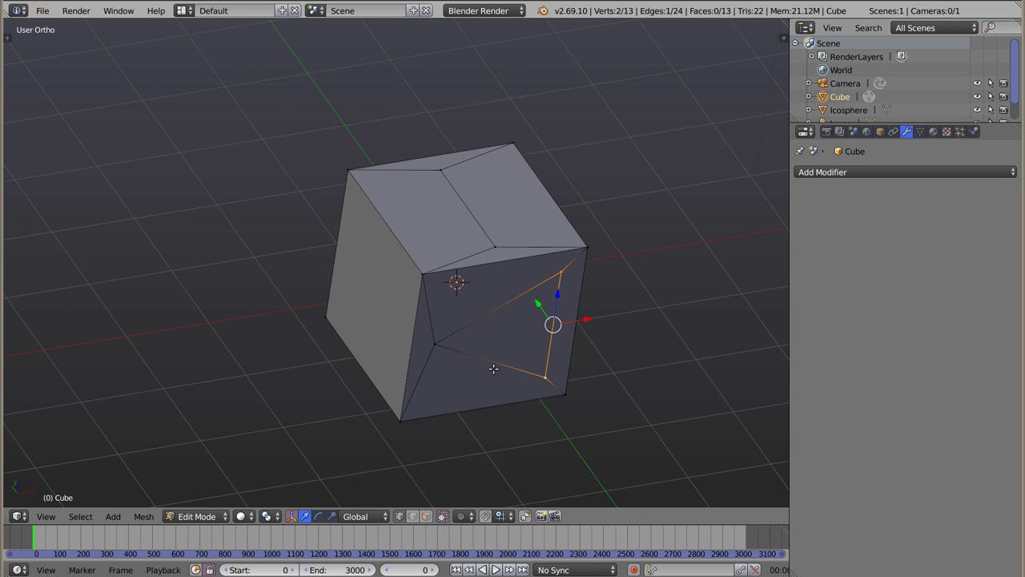
pyautogui.hotkey('alt', 'm')
pyautogui.click(494, 368)
# Select the four corners of the cube's left face.
pyautogui.click(422, 273)
pyautogui.keyDown('shift'); pyautogui.click(349, 170); pyautogui.keyUp('shift')
pyautogui.keyDown('shift'); pyautogui.click(324, 317); pyautogui.keyUp('shift')
pyautogui.keyDown('shift'); pyautogui.click(401, 419); pyautogui.keyUp('shift')
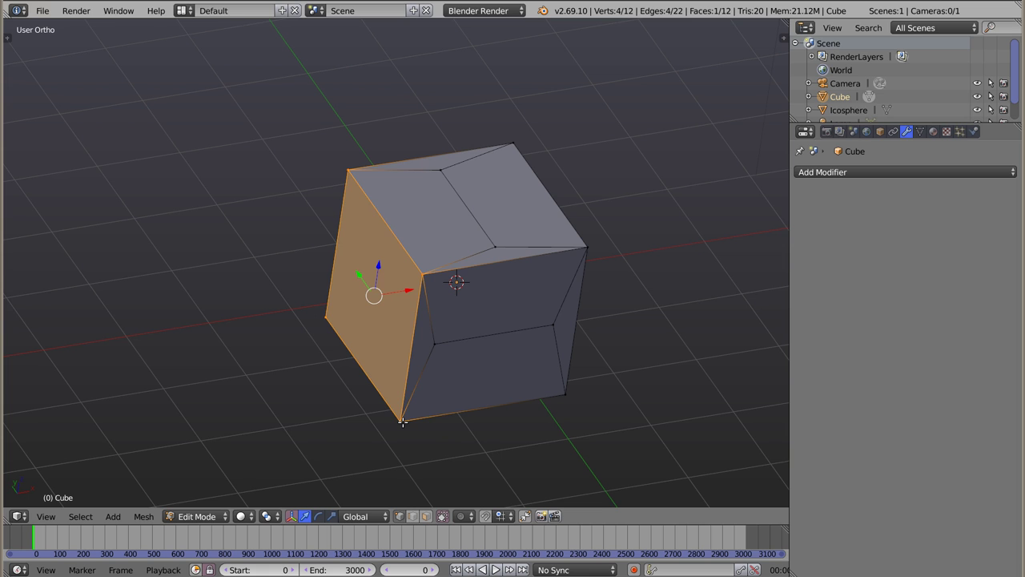
# Inset the cube's left face, after undoing an initial poke.
pyautogui.click(374, 294)
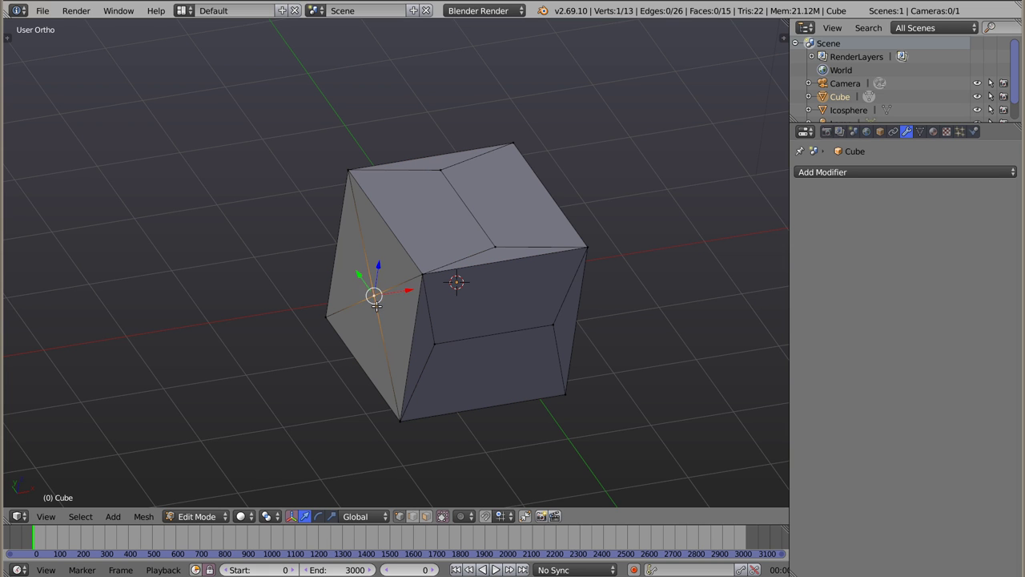
pyautogui.hotkey('ctrl', 'z')
pyautogui.press('i')
pyautogui.click(391, 267)
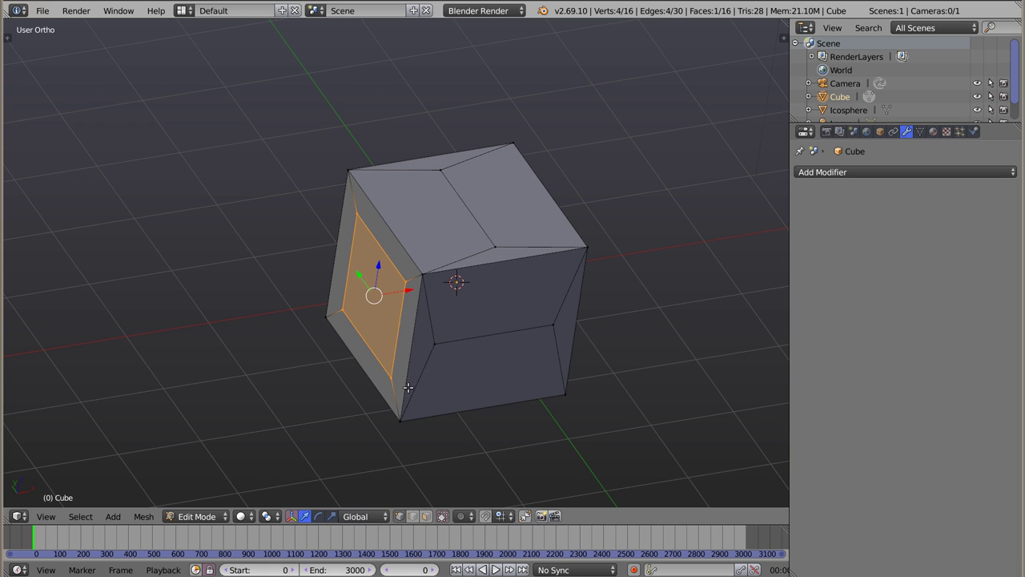
# Merge the upper and lower inner vertex pairs of the left face At Center.
pyautogui.rightClick(406, 281)
pyautogui.keyDown('shift'); pyautogui.rightClick(357, 213); pyautogui.keyUp('shift')
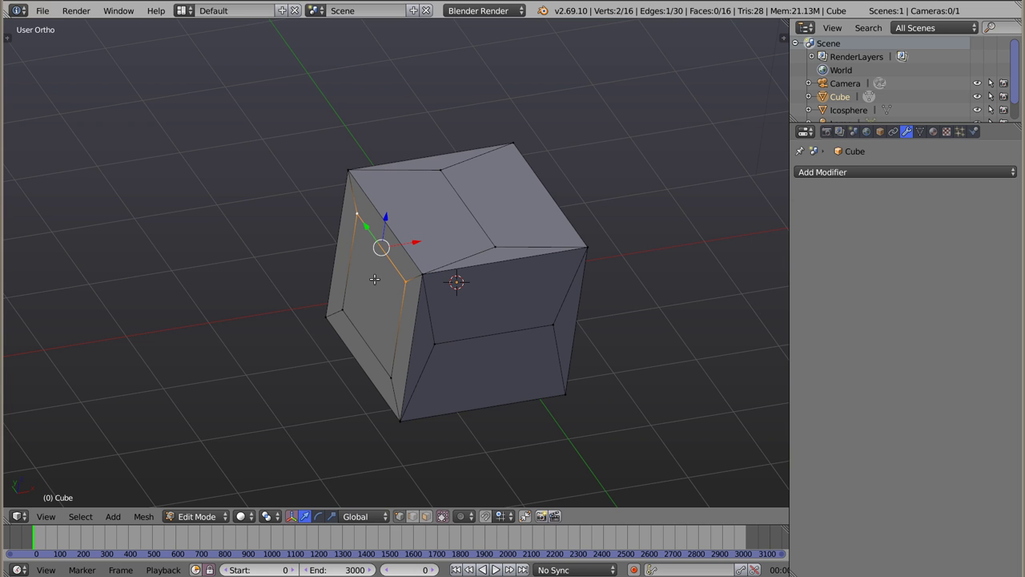
pyautogui.hotkey('alt', 'm')
pyautogui.click(376, 279)
pyautogui.rightClick(341, 310)
pyautogui.keyDown('shift'); pyautogui.rightClick(400, 382); pyautogui.keyUp('shift')
pyautogui.hotkey('alt', 'm')
pyautogui.click(400, 382)
# Select the two top corners of the cube's front face.
pyautogui.moveTo(451, 359)
pyautogui.mouseDown(button='middle')
pyautogui.moveTo(376, 302)
pyautogui.moveTo(590, 297)
pyautogui.mouseUp(button='middle')
pyautogui.moveTo(235, 216)
pyautogui.mouseDown(button='middle')
pyautogui.moveTo(270, 262)
pyautogui.moveTo(449, 244)
pyautogui.moveTo(411, 286)
pyautogui.moveTo(516, 232)
pyautogui.mouseUp(button='middle')
pyautogui.rightClick(474, 225)
pyautogui.keyDown('shift'); pyautogui.rightClick(341, 171); pyautogui.keyUp('shift')
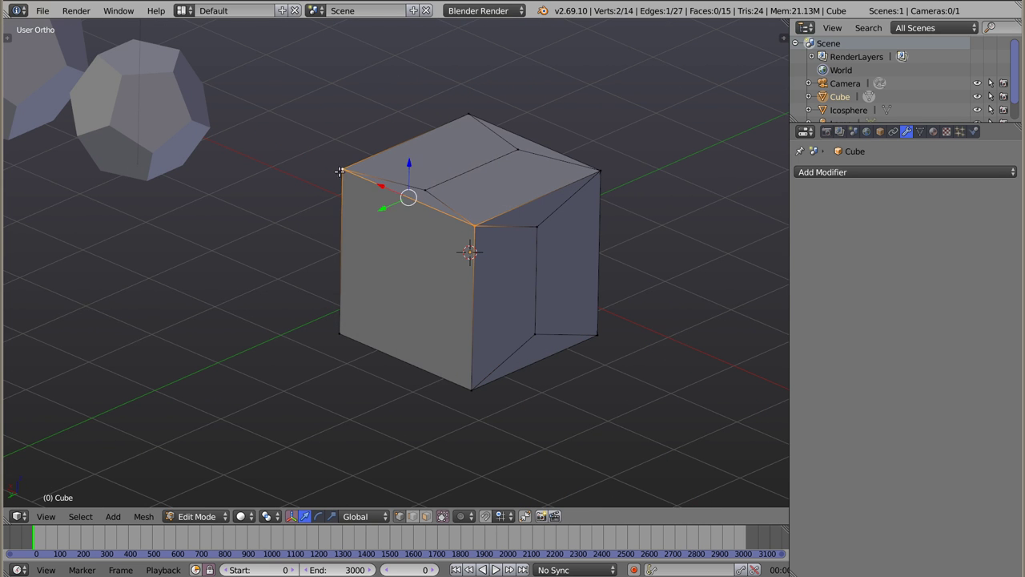
# Poke the front face and bevel its new centre vertex into a small inner square.
pyautogui.keyDown('shift'); pyautogui.rightClick(339, 336); pyautogui.keyUp('shift')
pyautogui.keyDown('shift'); pyautogui.rightClick(480, 385); pyautogui.keyUp('shift')
pyautogui.hotkey('ctrl', 'f')
pyautogui.click(386, 337)
pyautogui.rightClick(411, 278)
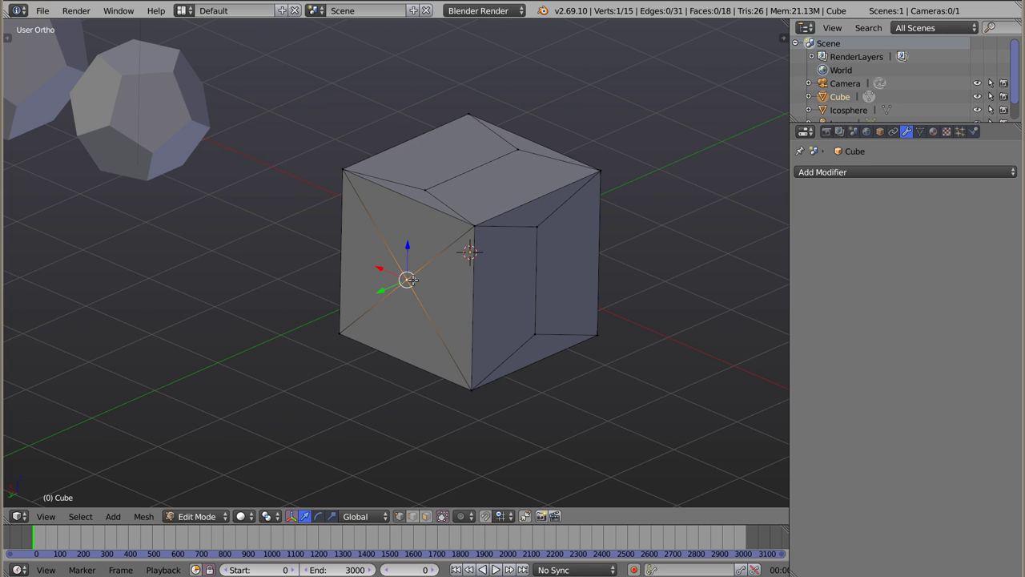
pyautogui.hotkey('ctrl', 'shift', 'b')
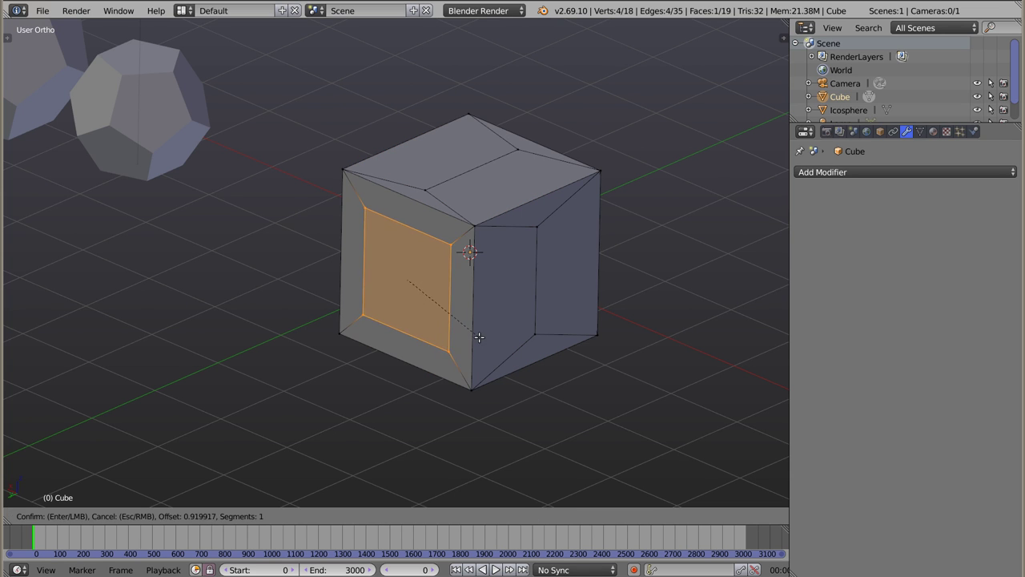
pyautogui.click(479, 336)
# Merge the right and left inner vertex pairs at center to form a ridge.
pyautogui.rightClick(450, 245)
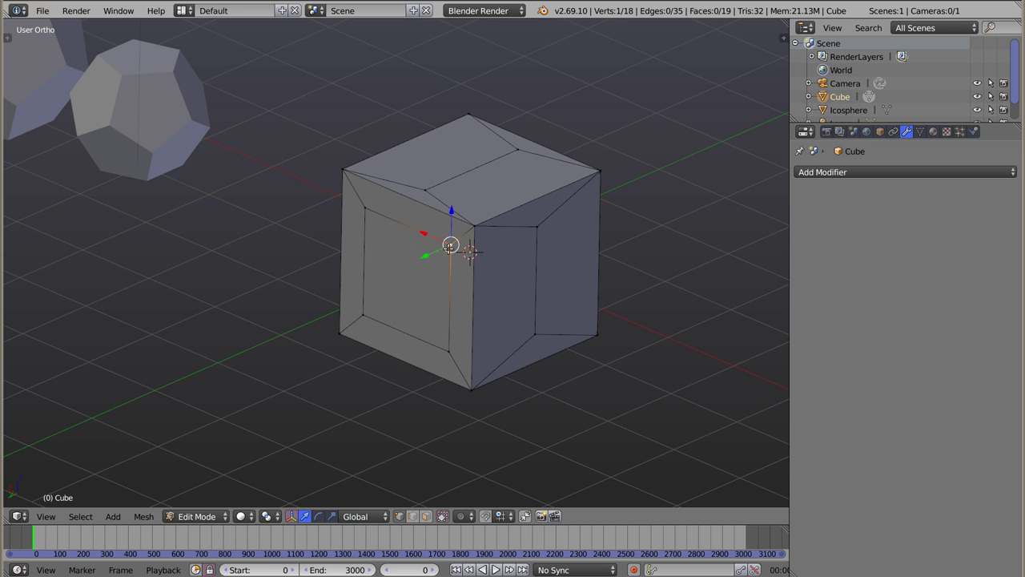
pyautogui.keyDown('shift'); pyautogui.rightClick(455, 362); pyautogui.keyUp('shift')
pyautogui.moveTo(542, 293)
pyautogui.mouseDown(button='middle')
pyautogui.moveTo(327, 293)
pyautogui.moveTo(538, 297)
pyautogui.moveTo(551, 287)
pyautogui.moveTo(529, 294)
pyautogui.mouseUp(button='middle')
pyautogui.hotkey('alt', 'm')
pyautogui.click(492, 309)
pyautogui.rightClick(349, 224)
pyautogui.keyDown('shift'); pyautogui.rightClick(352, 314); pyautogui.keyUp('shift')
pyautogui.hotkey('alt', 'm')
pyautogui.click(354, 314)
# From below, select two corners of the next cube face.
pyautogui.moveTo(346, 280)
pyautogui.mouseDown(button='middle')
pyautogui.moveTo(470, 319)
pyautogui.moveTo(446, 262)
pyautogui.mouseUp(button='middle')
pyautogui.rightClick(368, 182)
pyautogui.keyDown('shift'); pyautogui.rightClick(295, 94); pyautogui.keyUp('shift')
# Finish selecting the bottom face and bevel it inward into an inner square.
pyautogui.keyDown('shift'); pyautogui.rightClick(222, 248); pyautogui.keyUp('shift')
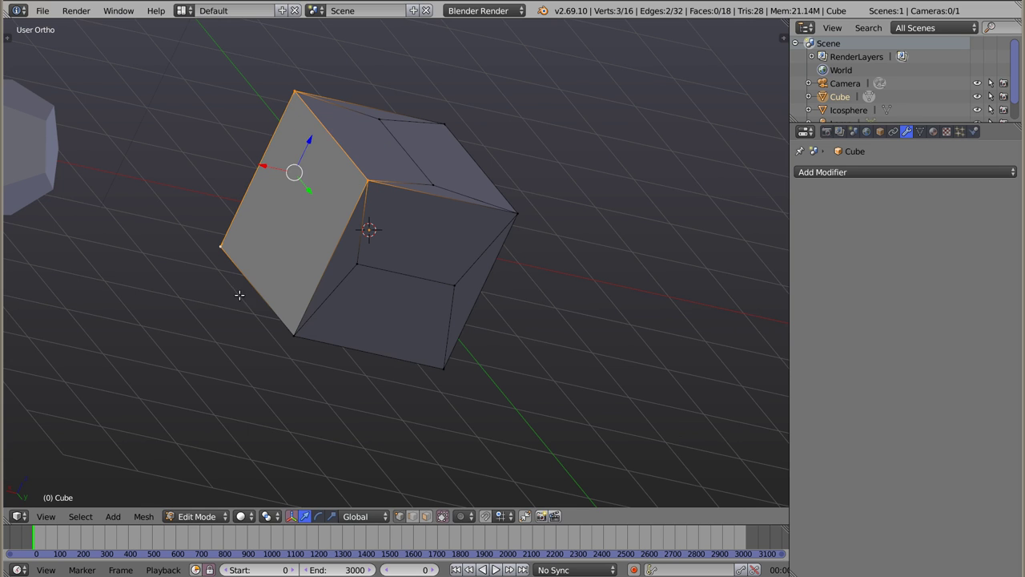
pyautogui.keyDown('shift'); pyautogui.rightClick(287, 333); pyautogui.keyUp('shift')
pyautogui.hotkey('ctrl', 'b')
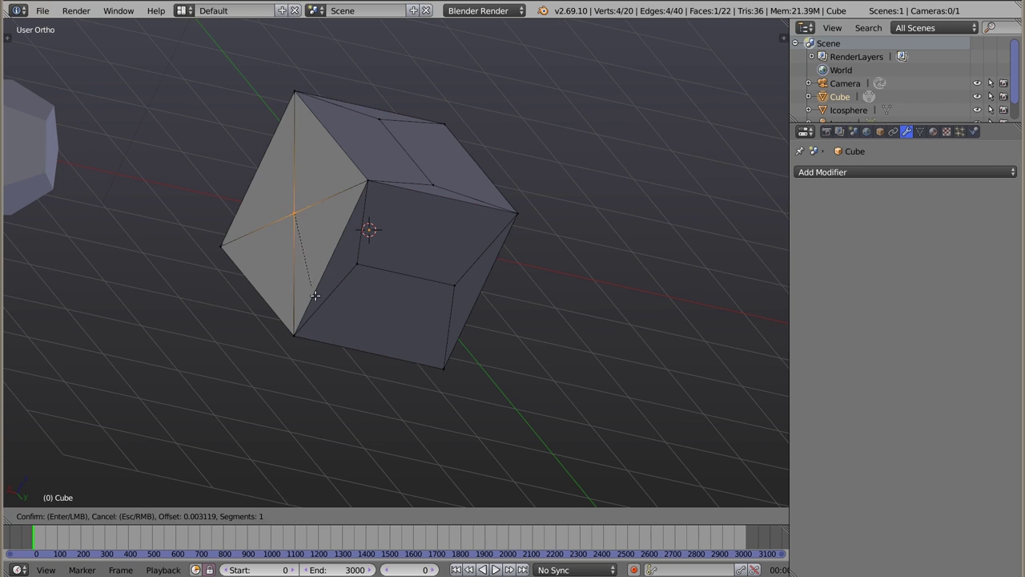
pyautogui.click(350, 359)
# Merge both inner vertex pairs of that face at center into a ridge.
pyautogui.rightClick(341, 192)
pyautogui.keyDown('shift'); pyautogui.rightClick(291, 141); pyautogui.keyUp('shift')
pyautogui.hotkey('alt', 'm')
pyautogui.click(345, 236)
pyautogui.rightClick(247, 235)
pyautogui.keyDown('shift'); pyautogui.rightClick(295, 293); pyautogui.keyUp('shift')
pyautogui.hotkey('alt', 'm')
pyautogui.click(295, 294)
# Select the front-left face and inset it, undoing an initial poke.
pyautogui.moveTo(260, 311)
pyautogui.mouseDown(button='middle')
pyautogui.moveTo(336, 272)
pyautogui.moveTo(248, 290)
pyautogui.moveTo(332, 304)
pyautogui.moveTo(297, 295)
pyautogui.mouseUp(button='middle')
pyautogui.rightClick(297, 295)
pyautogui.keyDown('shift'); pyautogui.rightClick(189, 263); pyautogui.keyUp('shift')
pyautogui.keyDown('shift'); pyautogui.rightClick(217, 414); pyautogui.keyUp('shift')
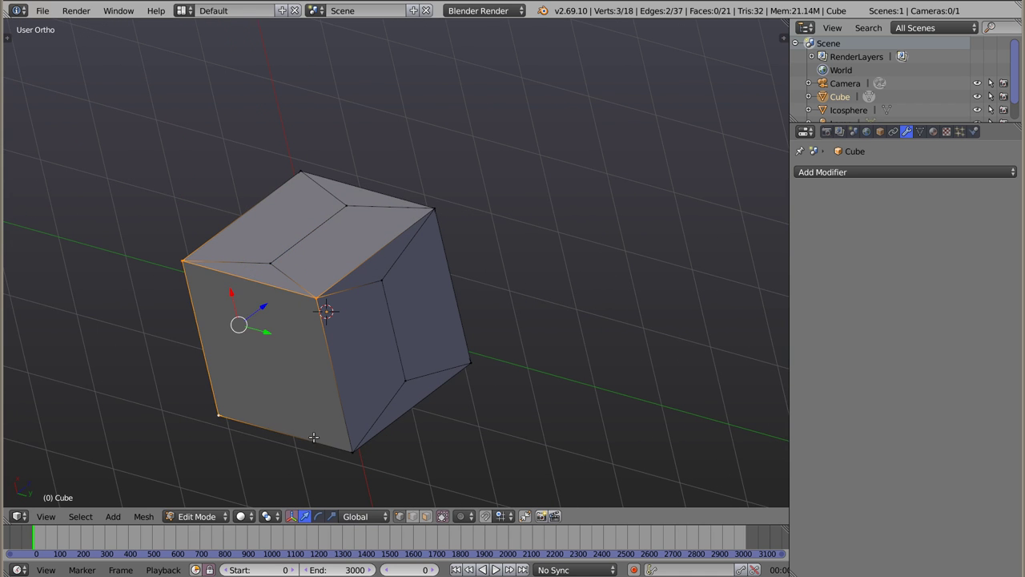
pyautogui.keyDown('shift'); pyautogui.rightClick(349, 453); pyautogui.keyUp('shift')
pyautogui.hotkey('ctrl', 'f')
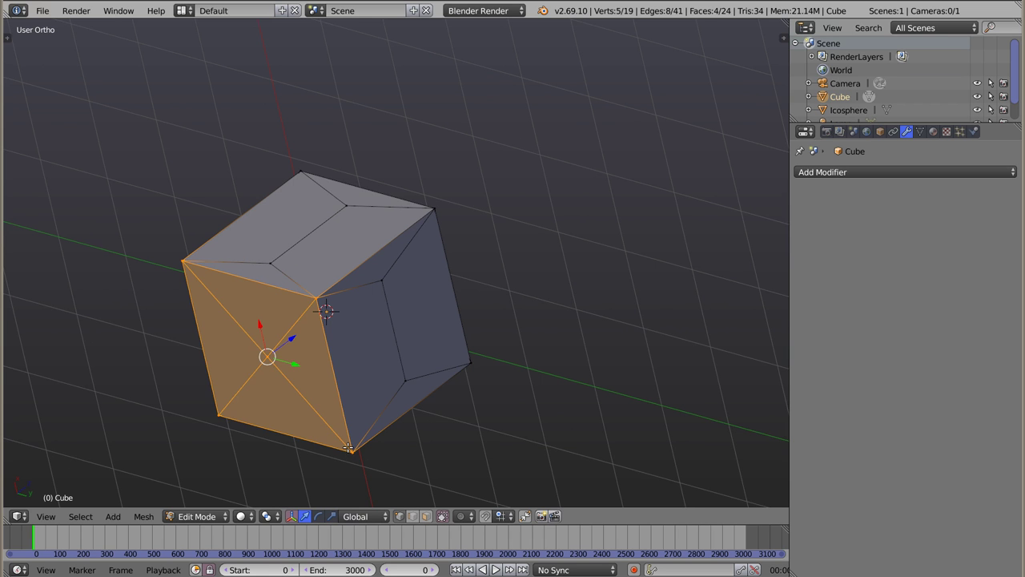
pyautogui.rightClick(266, 356)
pyautogui.hotkey('ctrl', 'z')
pyautogui.hotkey('ctrl', 'z')
pyautogui.press('i')
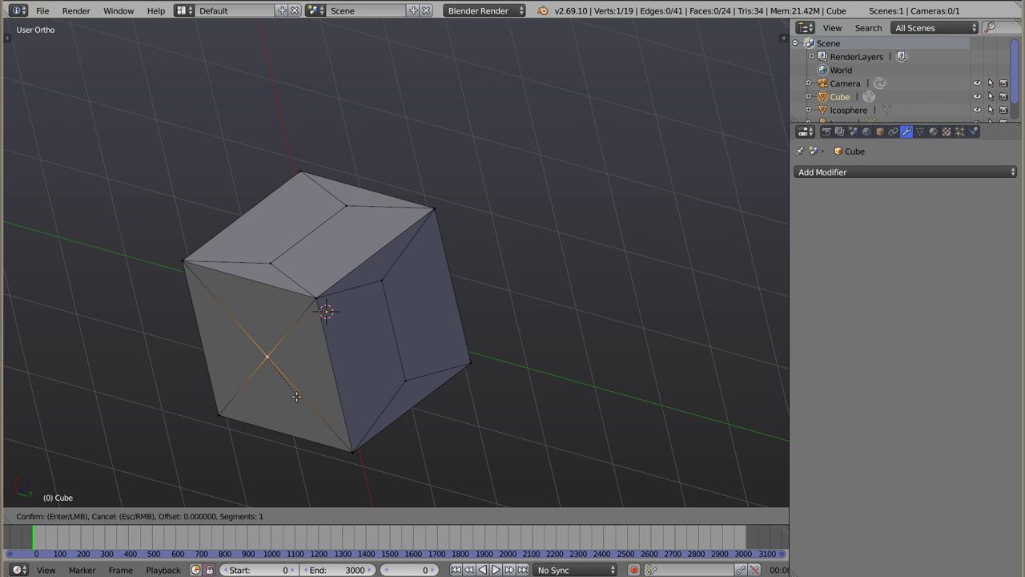
pyautogui.click(350, 465)
# Merge the front-left face's two inner vertex pairs at center into a ridge.
pyautogui.moveTo(352, 360); pyautogui.dragTo(297, 321, button='middle')
pyautogui.rightClick(292, 321)
pyautogui.keyDown('shift'); pyautogui.rightClick(309, 420); pyautogui.keyUp('shift')
pyautogui.hotkey('alt', 'm')
pyautogui.click(309, 420)
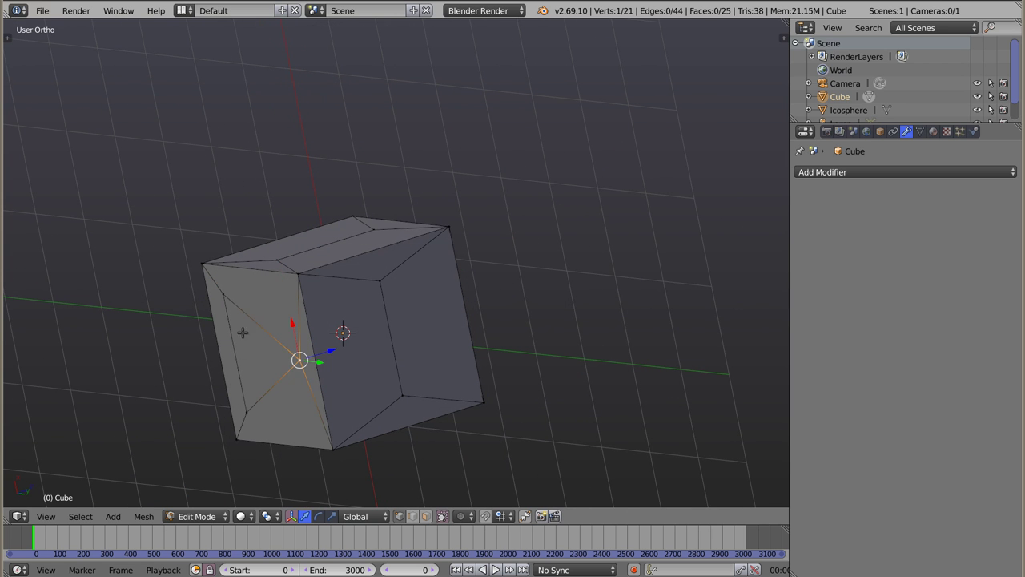
pyautogui.rightClick(224, 294)
pyautogui.keyDown('shift'); pyautogui.rightClick(250, 407); pyautogui.keyUp('shift')
pyautogui.hotkey('alt', 'm')
pyautogui.click(250, 407)
# Switch the display to wireframe and select a vertex on a ridge.
pyautogui.moveTo(280, 358)
pyautogui.mouseDown(button='middle')
pyautogui.moveTo(380, 157)
pyautogui.moveTo(297, 309)
pyautogui.moveTo(374, 304)
pyautogui.moveTo(375, 267)
pyautogui.mouseUp(button='middle')
pyautogui.press('z')
pyautogui.rightClick(471, 174)
pyautogui.hotkey('ctrl', 'Tab')
# Switch to edge select mode and add the ridge edges to the selection.
pyautogui.click(479, 212)
pyautogui.hotkey('ctrl', 'Tab')
pyautogui.click(477, 227)
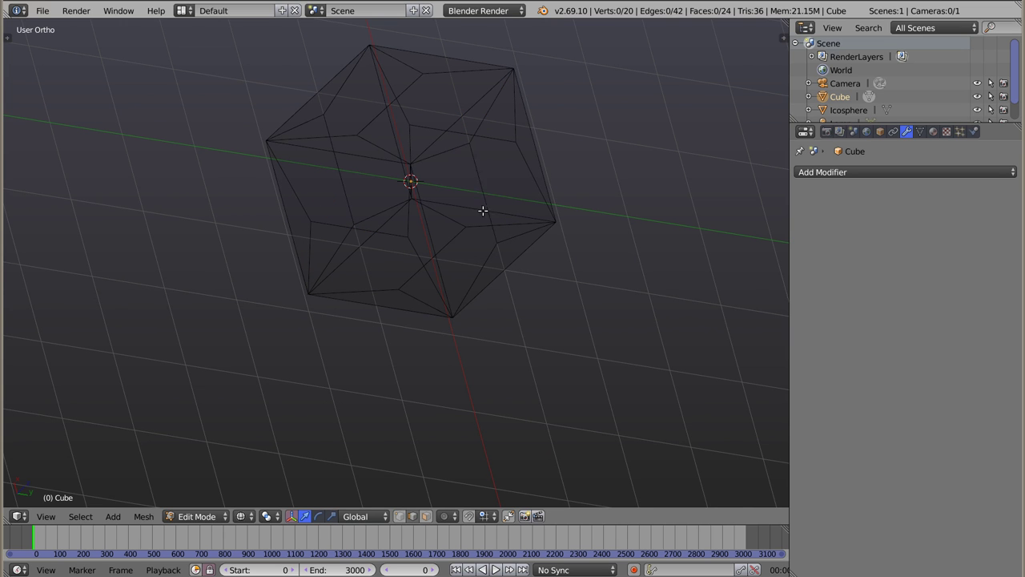
pyautogui.keyDown('shift'); pyautogui.rightClick(377, 121); pyautogui.keyUp('shift')
pyautogui.keyDown('shift'); pyautogui.rightClick(340, 201); pyautogui.keyUp('shift')
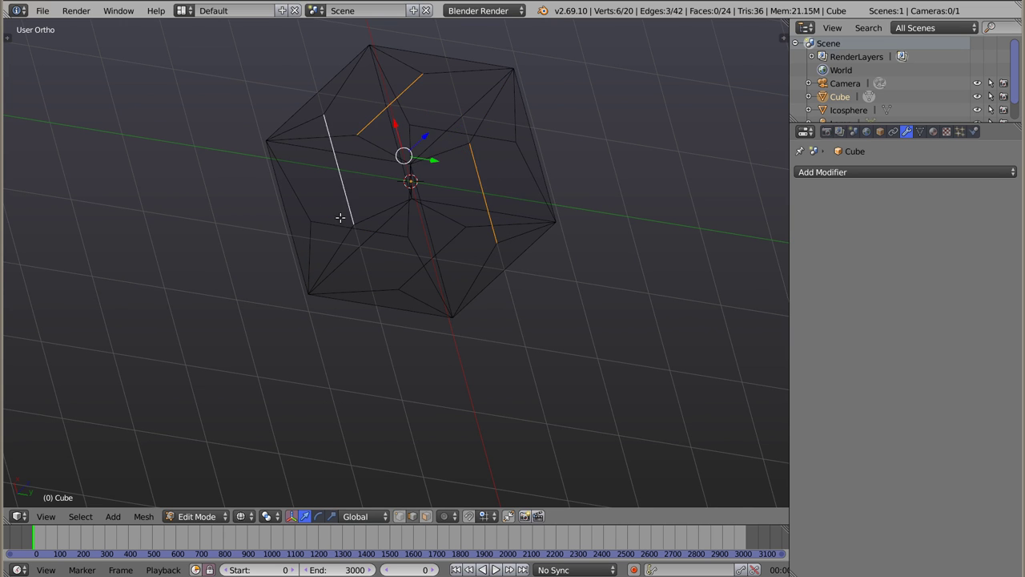
pyautogui.moveTo(366, 248); pyautogui.dragTo(412, 284, button='middle')
pyautogui.keyDown('shift'); pyautogui.rightClick(413, 266); pyautogui.keyUp('shift')
pyautogui.keyDown('shift'); pyautogui.rightClick(435, 137); pyautogui.keyUp('shift')
pyautogui.moveTo(492, 261)
pyautogui.mouseDown(button='middle')
pyautogui.moveTo(290, 290)
pyautogui.moveTo(297, 283)
pyautogui.mouseUp(button='middle')
pyautogui.keyDown('shift'); pyautogui.rightClick(325, 219); pyautogui.keyUp('shift')
# Look at the cube straight from the top view and adjust the zoom.
pyautogui.moveTo(368, 134)
pyautogui.mouseDown(button='middle')
pyautogui.moveTo(454, 213)
pyautogui.moveTo(298, 199)
pyautogui.mouseUp(button='middle')
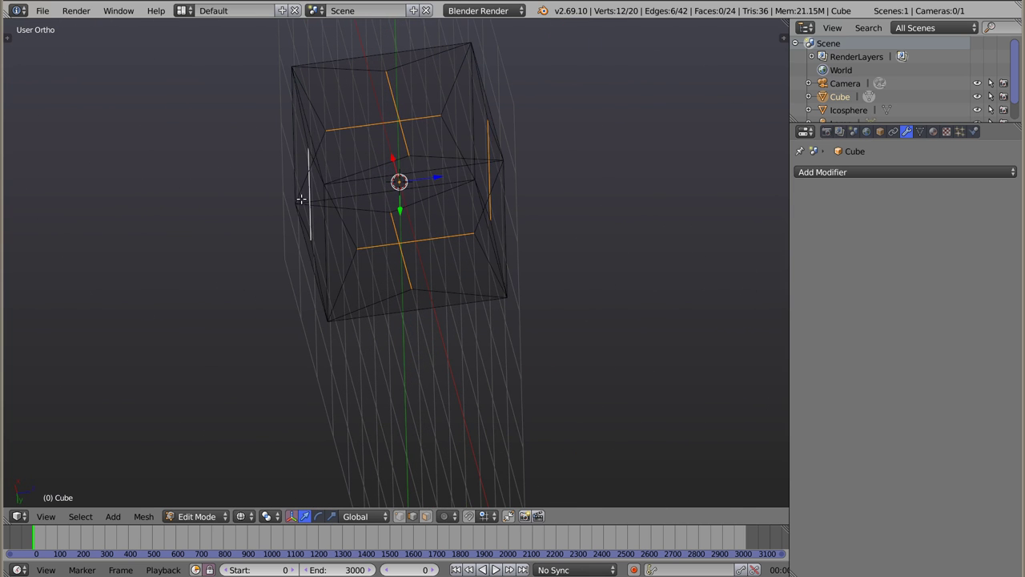
pyautogui.moveTo(378, 239); pyautogui.dragTo(362, 157, button='middle')
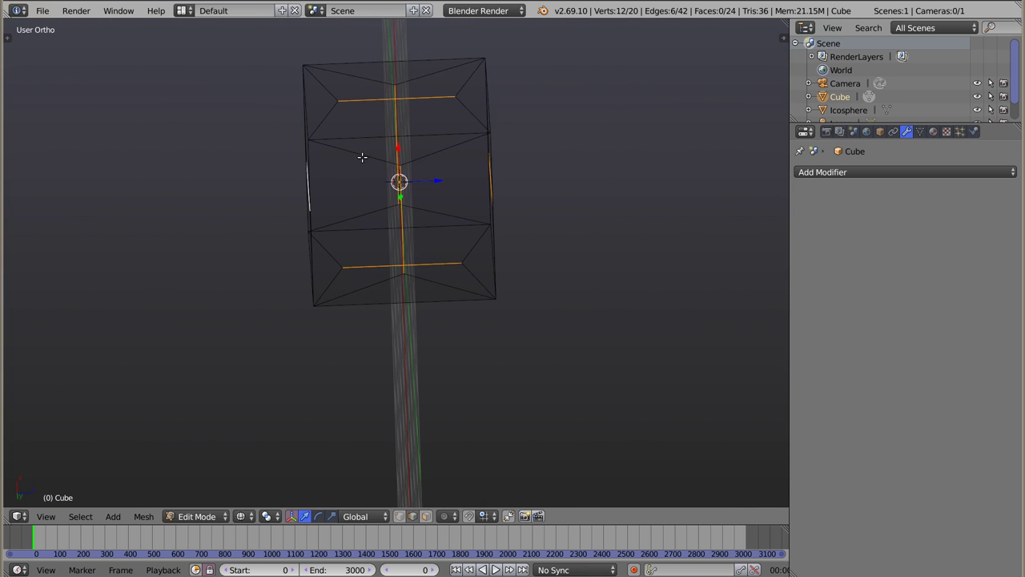
pyautogui.press('KP_7')
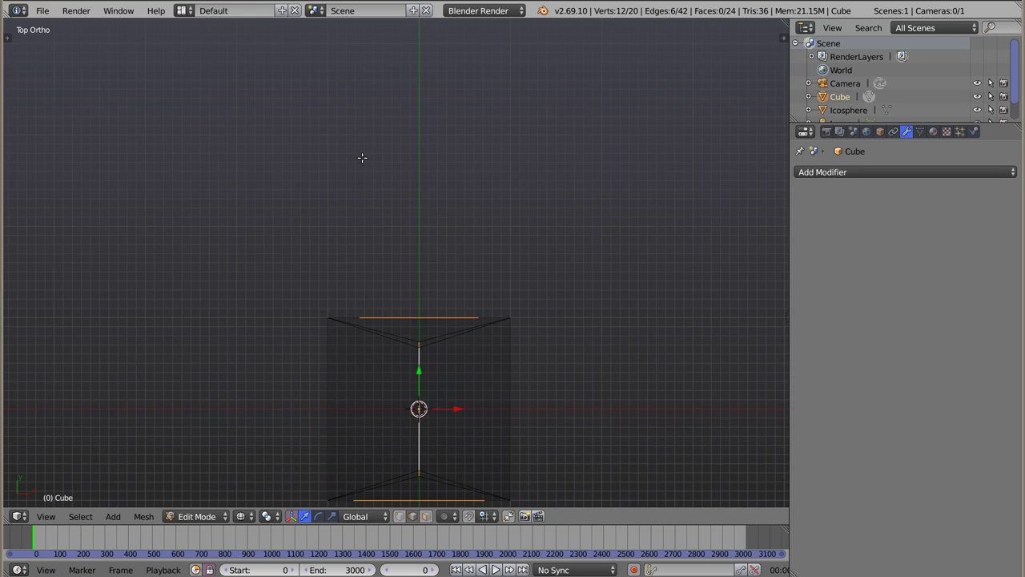
pyautogui.keyDown('shift'); pyautogui.scroll(-5, 410, 172); pyautogui.keyUp('shift')
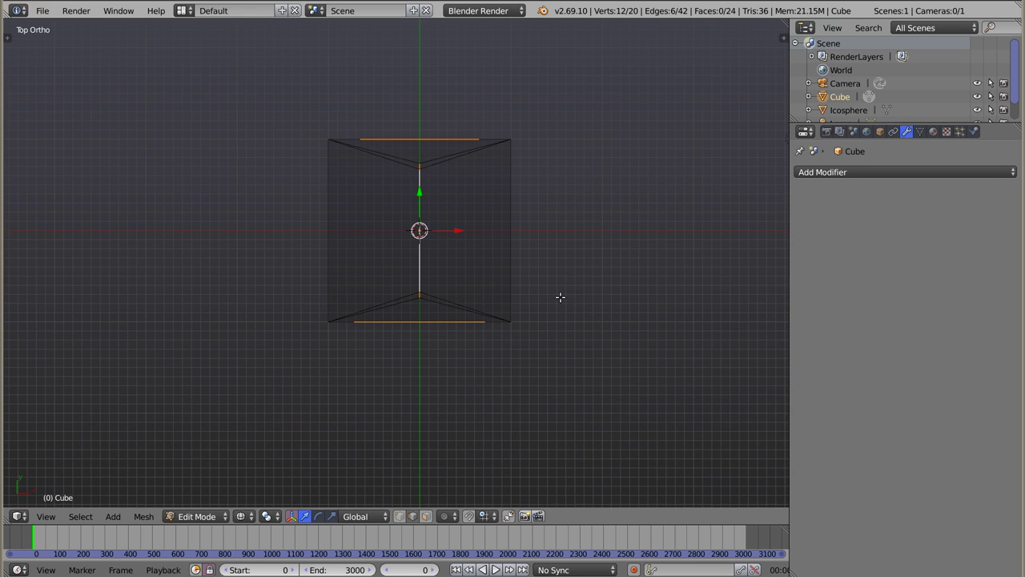
pyautogui.hotkey('shift', 's')
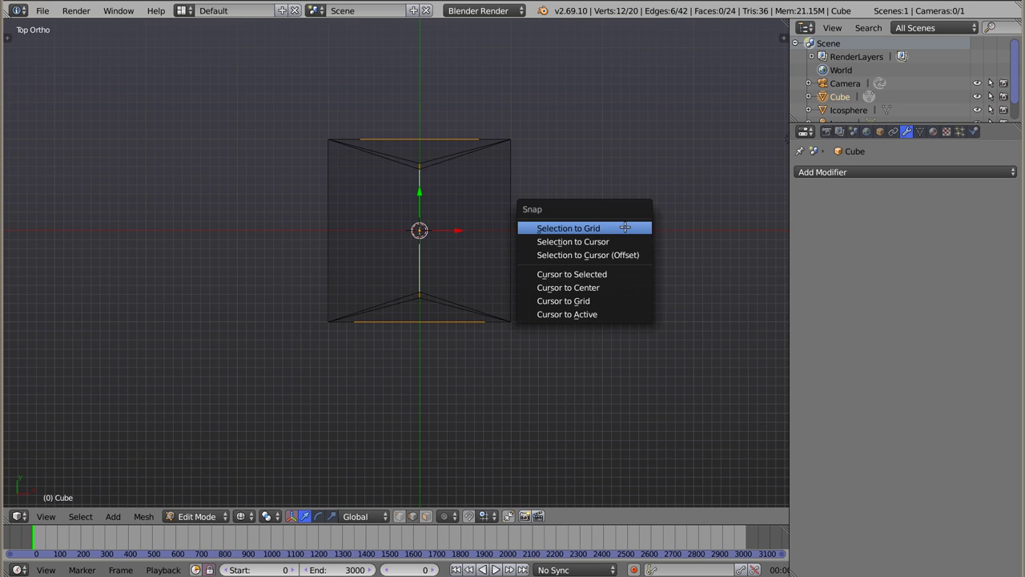
pyautogui.click(624, 227)
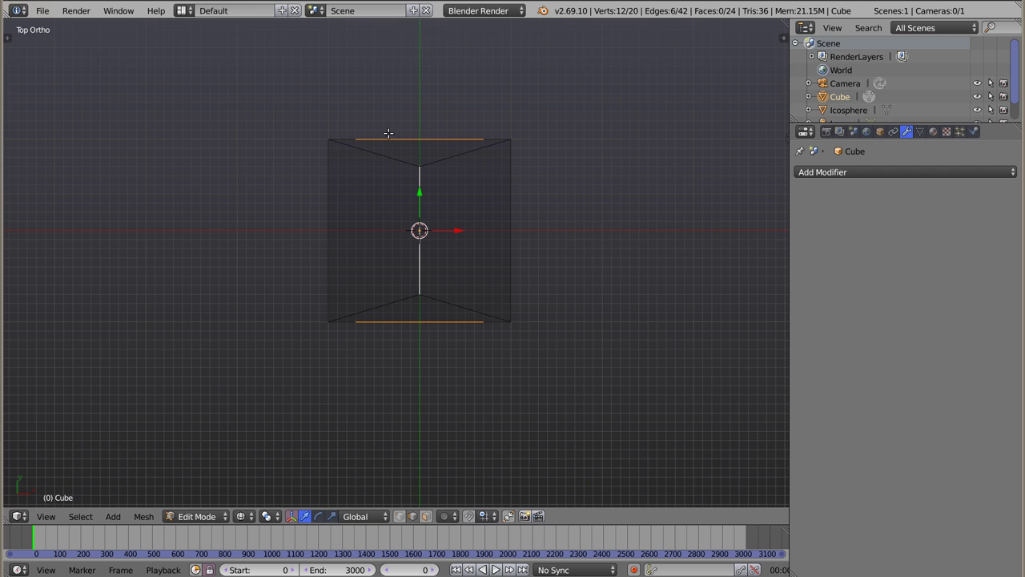
pyautogui.moveTo(485, 266)
pyautogui.mouseDown(button='middle')
pyautogui.moveTo(445, 246)
pyautogui.moveTo(274, 280)
pyautogui.moveTo(260, 261)
pyautogui.mouseUp(button='middle')
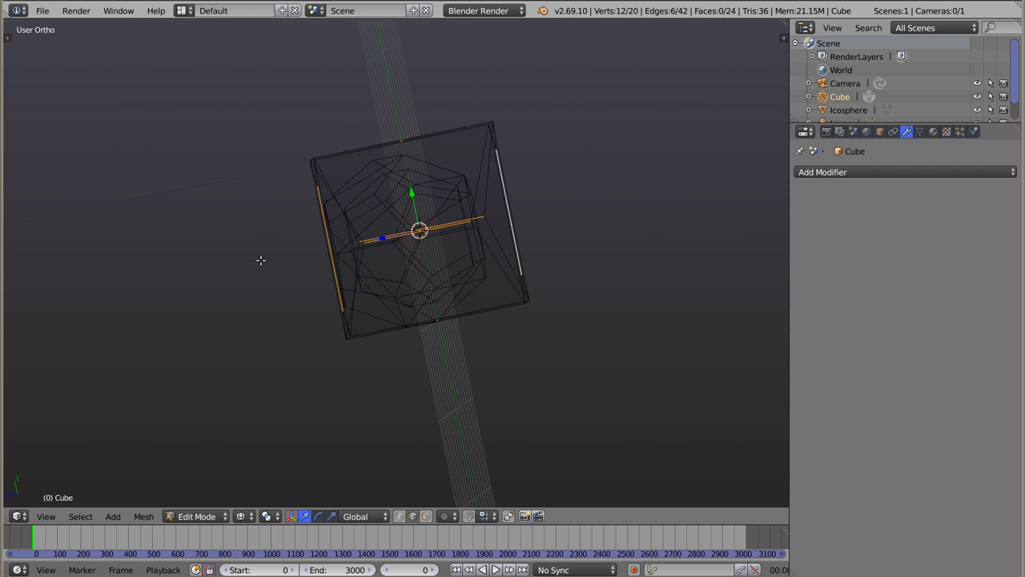
pyautogui.press('KP_7')
pyautogui.press('KP_1')
pyautogui.press('KP_3')
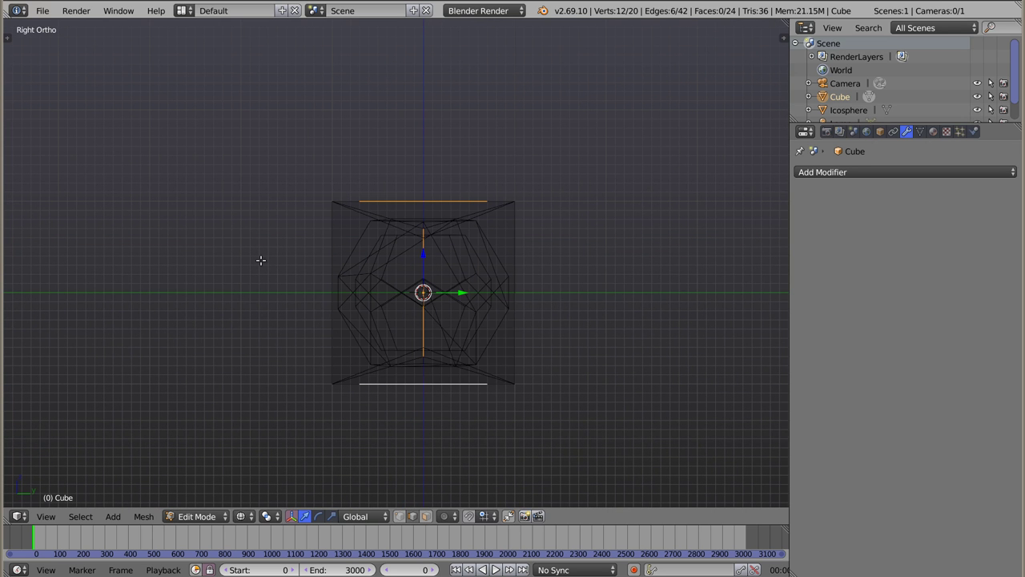
pyautogui.press('KP_7')
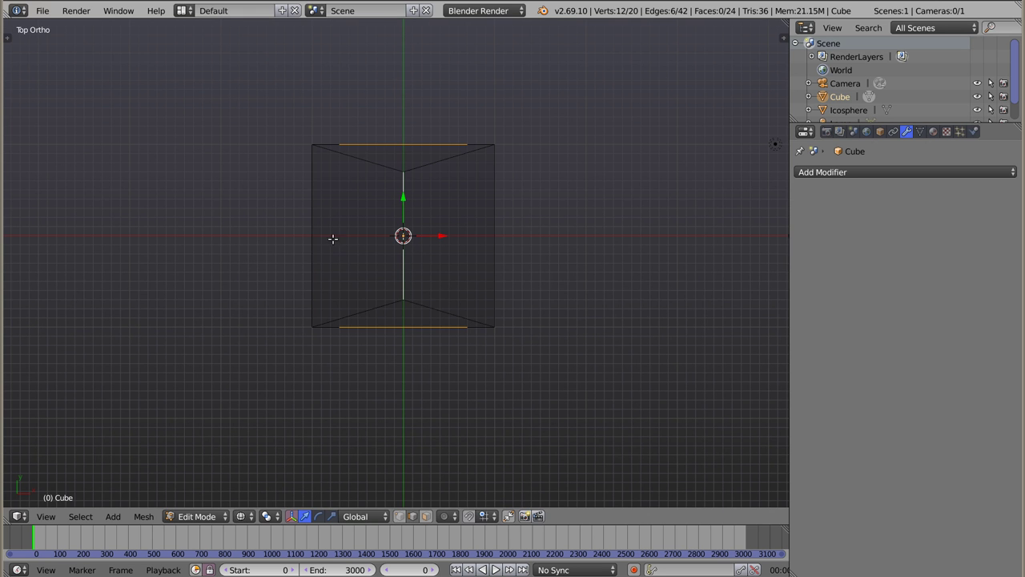
pyautogui.press('z')
pyautogui.moveTo(382, 189)
pyautogui.mouseDown(button='middle')
pyautogui.moveTo(518, 286)
pyautogui.moveTo(501, 304)
pyautogui.moveTo(444, 469)
pyautogui.moveTo(389, 456)
pyautogui.moveTo(373, 245)
pyautogui.mouseUp(button='middle')
pyautogui.press('KP_1')
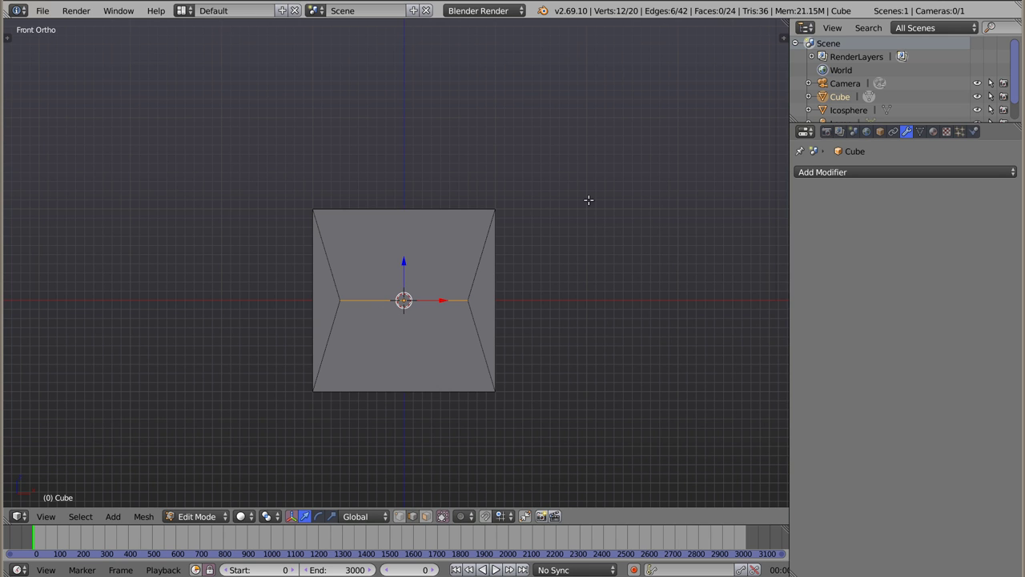
pyautogui.press('s')
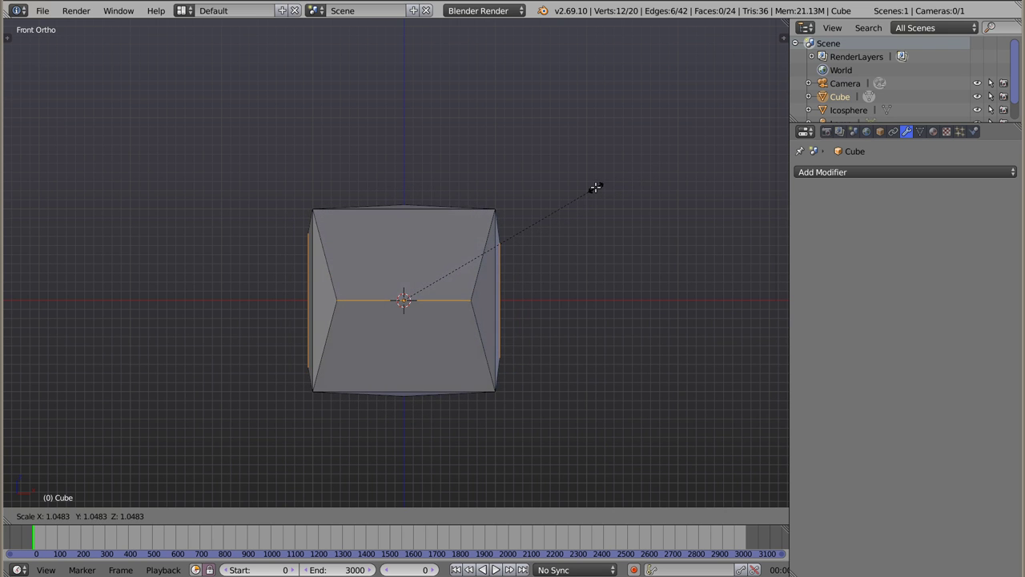
pyautogui.press('Escape')
pyautogui.moveTo(465, 281)
pyautogui.mouseDown(button='middle')
pyautogui.moveTo(256, 297)
pyautogui.moveTo(287, 304)
pyautogui.mouseUp(button='middle')
pyautogui.press('z')
pyautogui.moveTo(388, 301)
pyautogui.mouseDown(button='middle')
pyautogui.moveTo(413, 256)
pyautogui.moveTo(417, 293)
pyautogui.moveTo(390, 295)
pyautogui.mouseUp(button='middle')
pyautogui.press('KP_1')
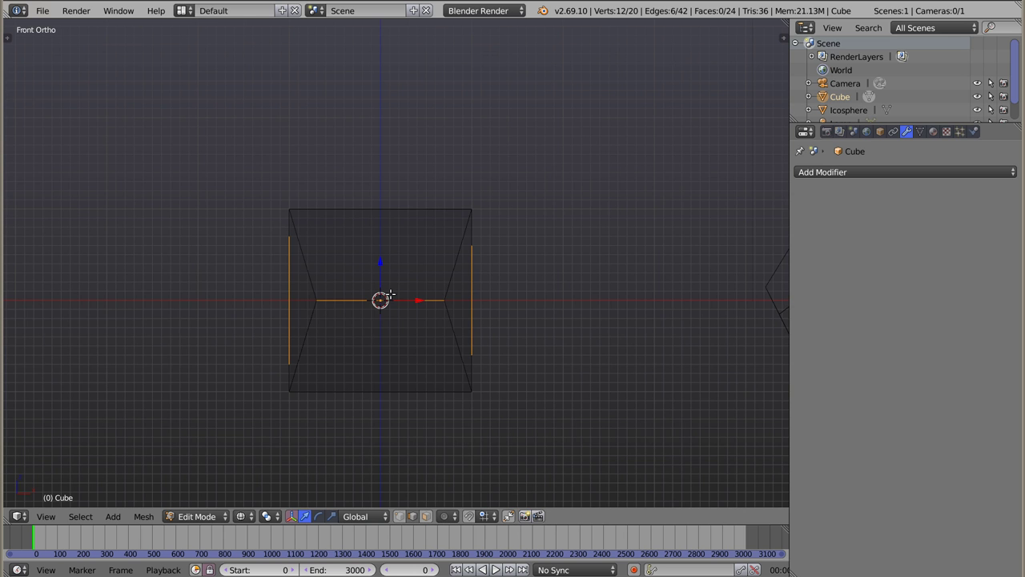
# Select a single vertical ridge edge, checking it in top, front and right views.
pyautogui.press('KP_7')
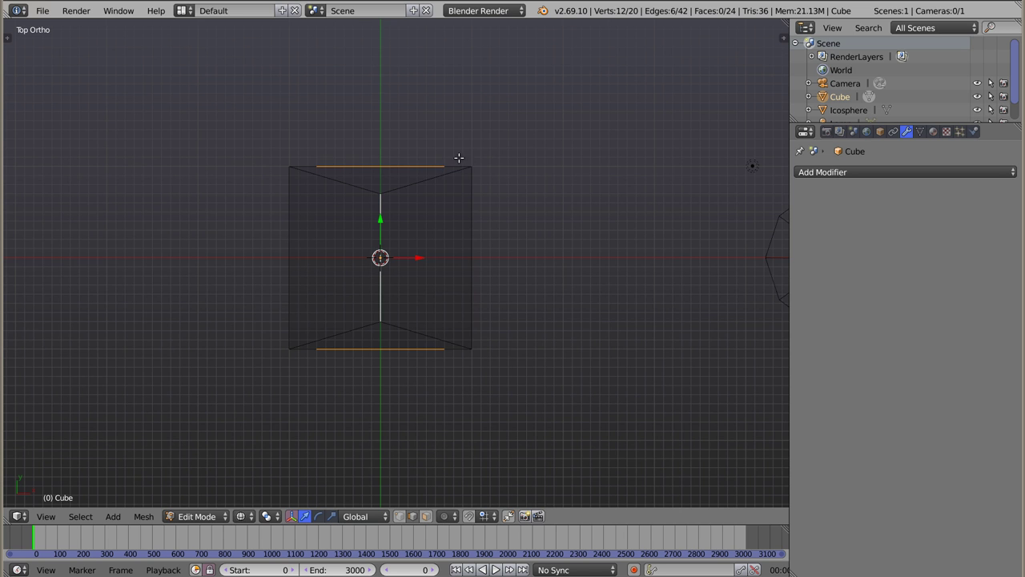
pyautogui.press('KP_1')
pyautogui.press('KP_3')
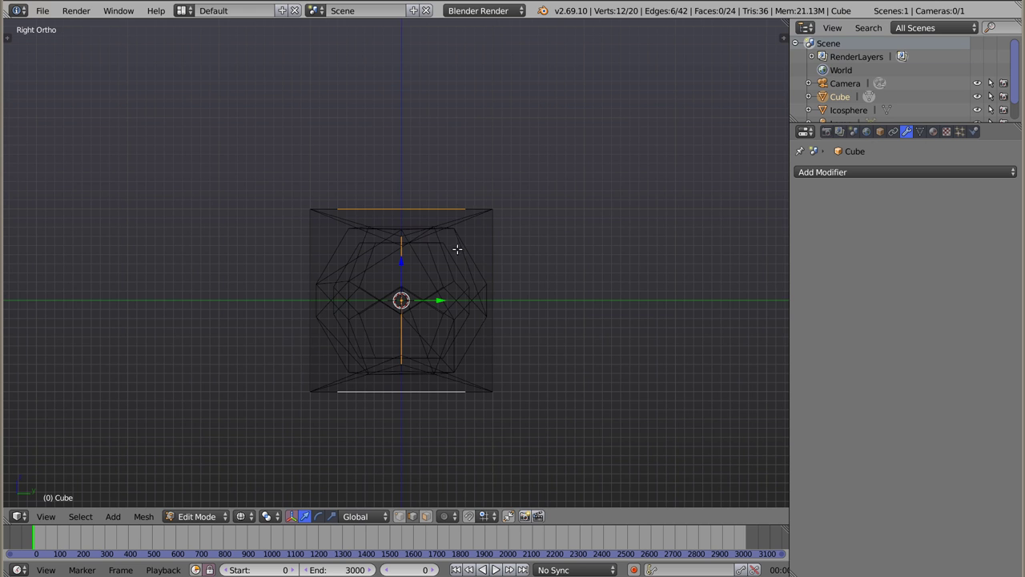
pyautogui.moveTo(401, 291); pyautogui.dragTo(403, 308, button='middle')
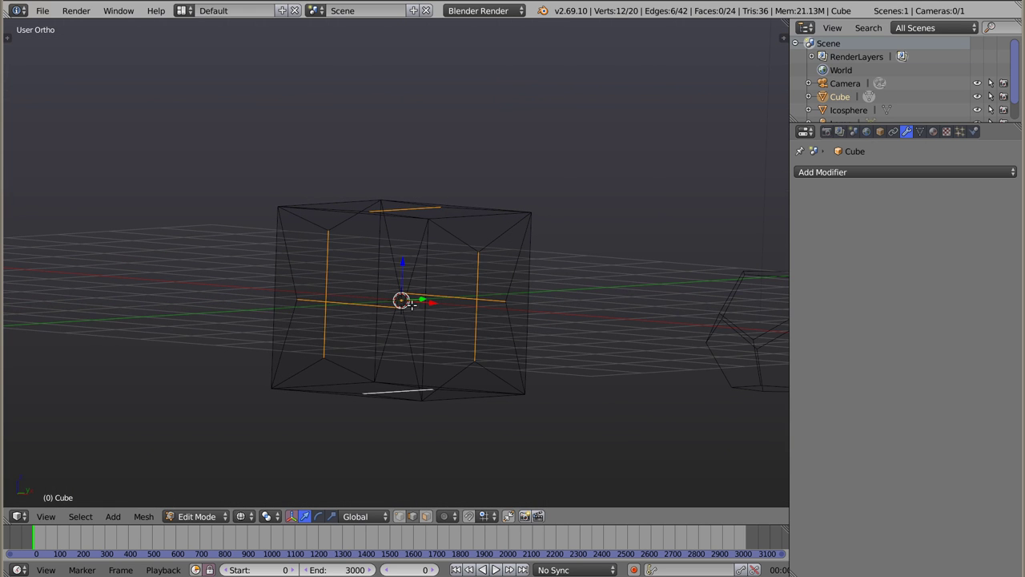
pyautogui.rightClick(478, 267)
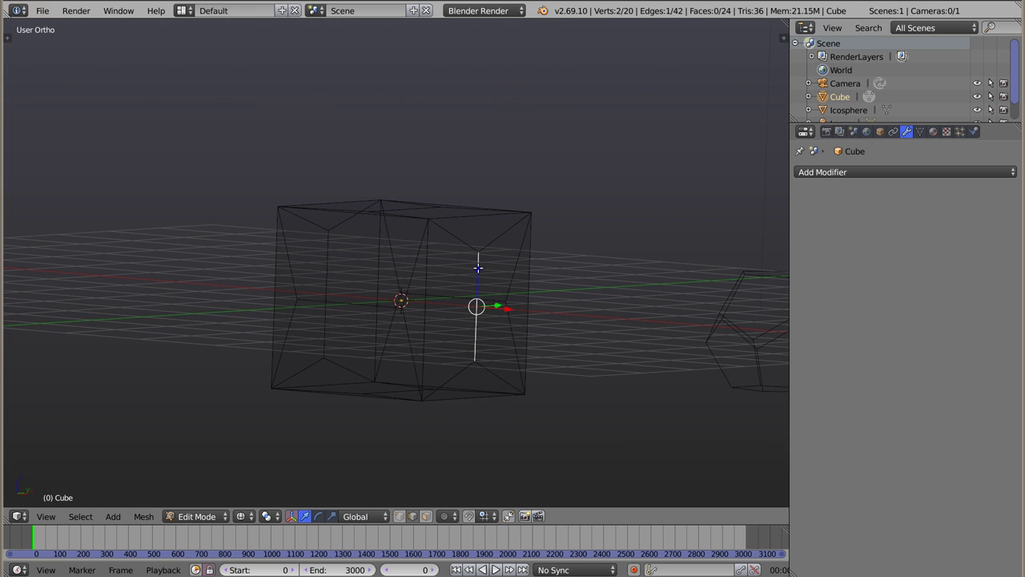
pyautogui.press('KP_1')
pyautogui.press('KP_3')
pyautogui.press('KP_1')
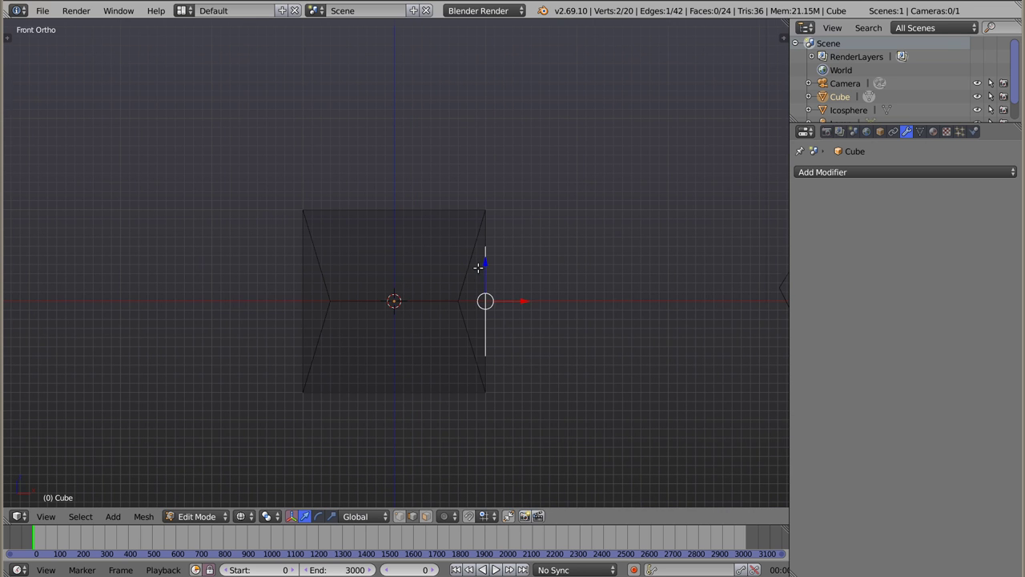
# Lengthen that edge and snap the selection to the grid.
pyautogui.press('s')
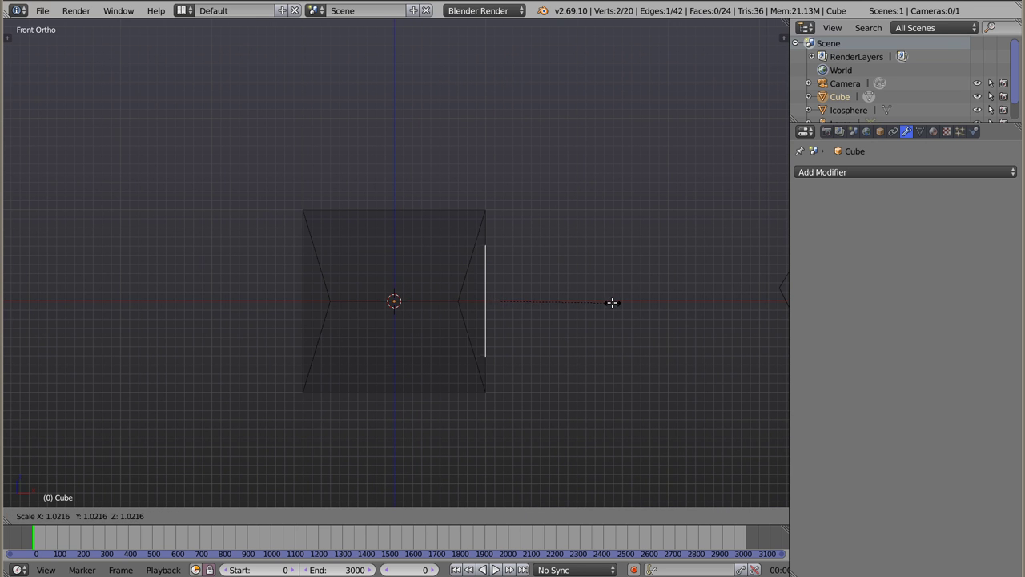
pyautogui.click(626, 304)
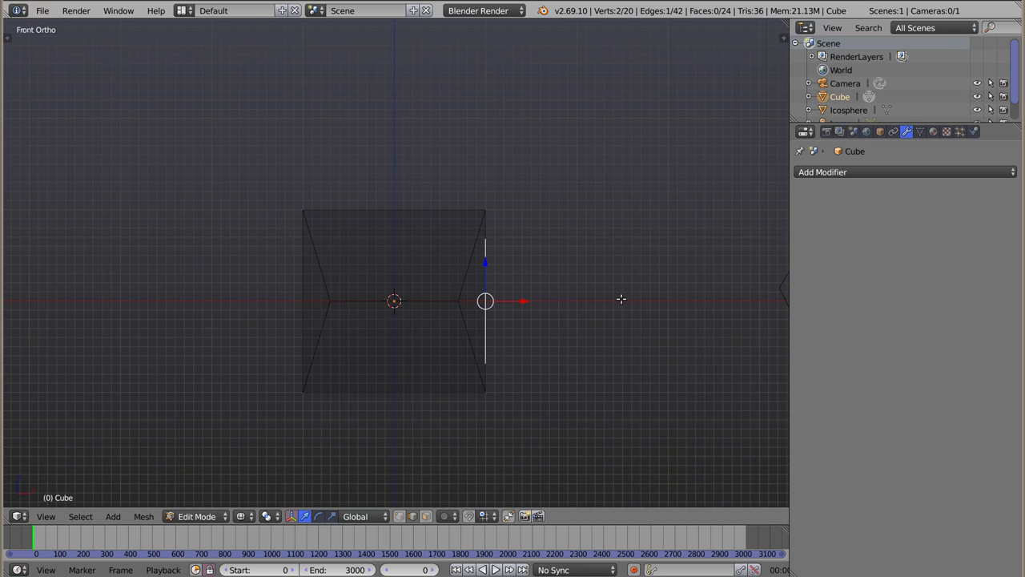
pyautogui.hotkey('shift', 's')
pyautogui.click(621, 298)
# Add the other ridge edges and scale them outward by 1.3 in front view.
pyautogui.keyDown('shift'); pyautogui.click(392, 301); pyautogui.keyUp('shift')
pyautogui.moveTo(391, 301); pyautogui.dragTo(396, 299, button='middle')
pyautogui.keyDown('shift'); pyautogui.click(395, 300); pyautogui.keyUp('shift')
pyautogui.moveTo(384, 314)
pyautogui.mouseDown(button='middle')
pyautogui.moveTo(576, 275)
pyautogui.moveTo(556, 279)
pyautogui.mouseUp(button='middle')
pyautogui.keyDown('shift'); pyautogui.click(412, 291); pyautogui.keyUp('shift')
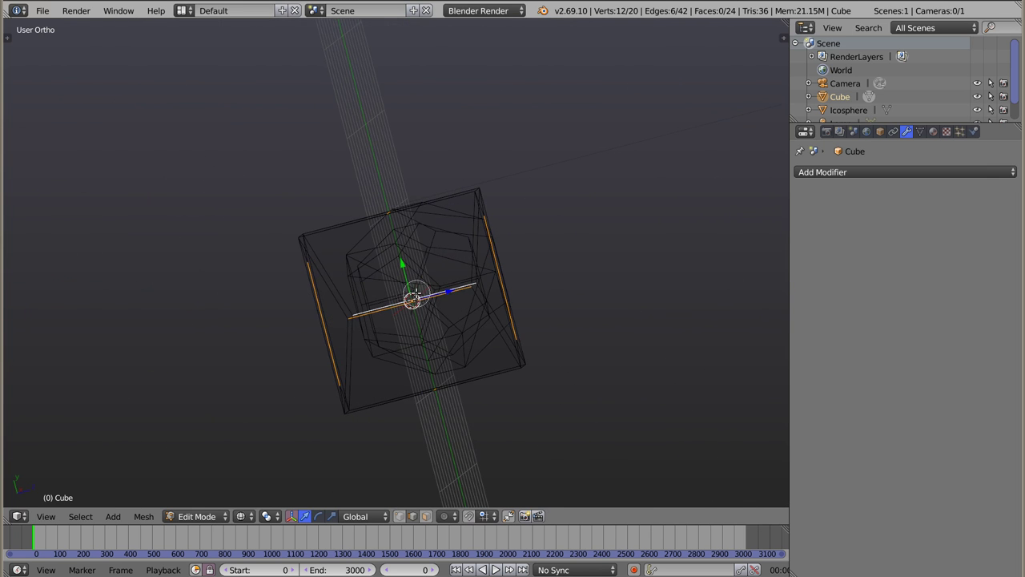
pyautogui.moveTo(412, 291)
pyautogui.mouseDown(button='middle')
pyautogui.moveTo(256, 138)
pyautogui.moveTo(236, 214)
pyautogui.moveTo(499, 371)
pyautogui.moveTo(513, 304)
pyautogui.mouseUp(button='middle')
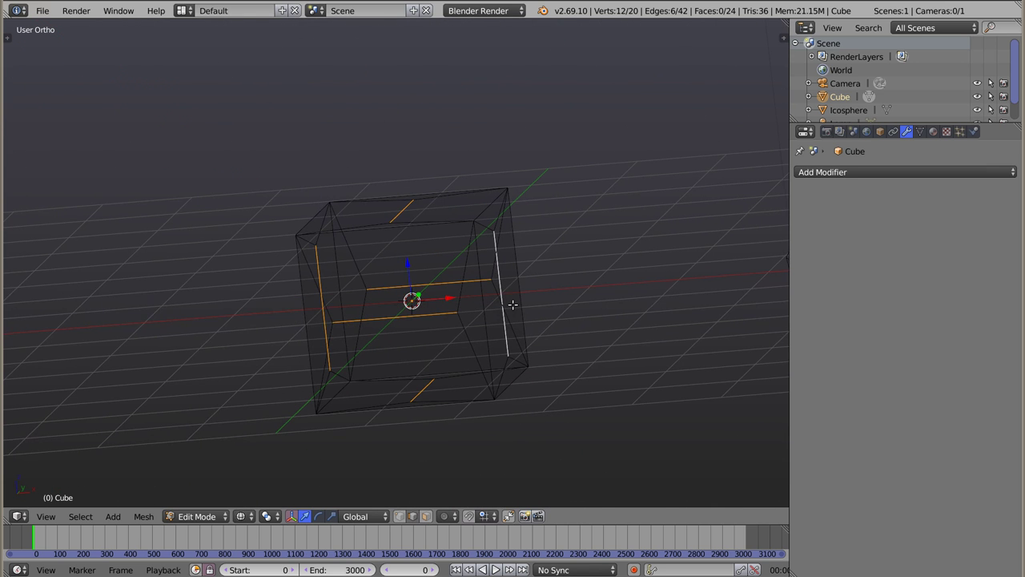
pyautogui.press('KP_1')
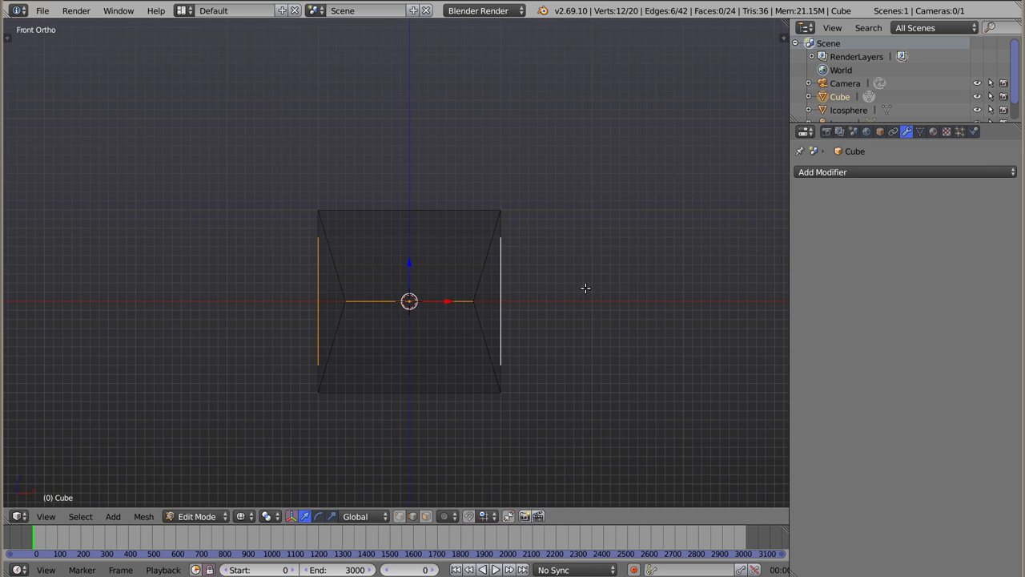
pyautogui.press('s')
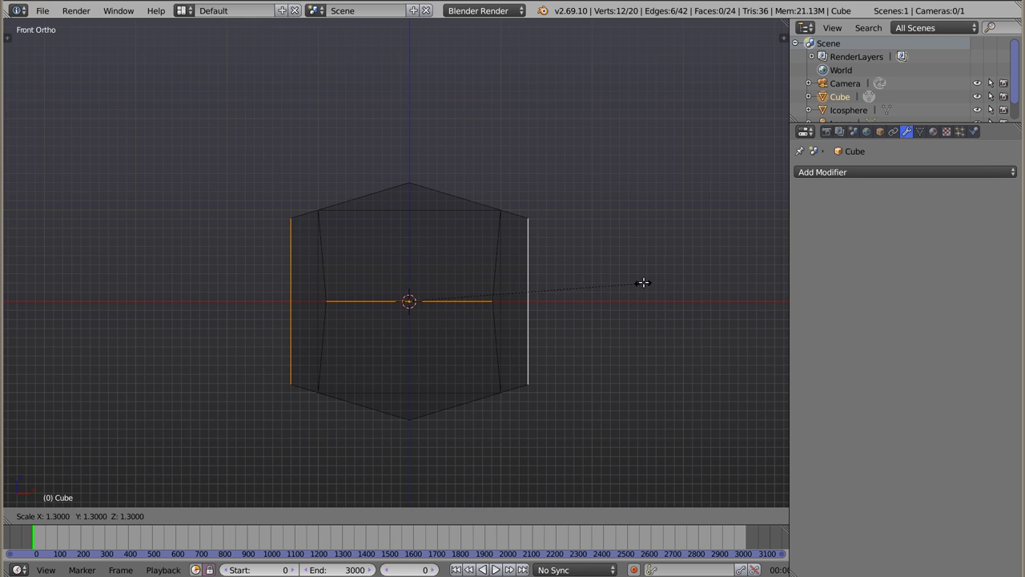
pyautogui.click(647, 281)
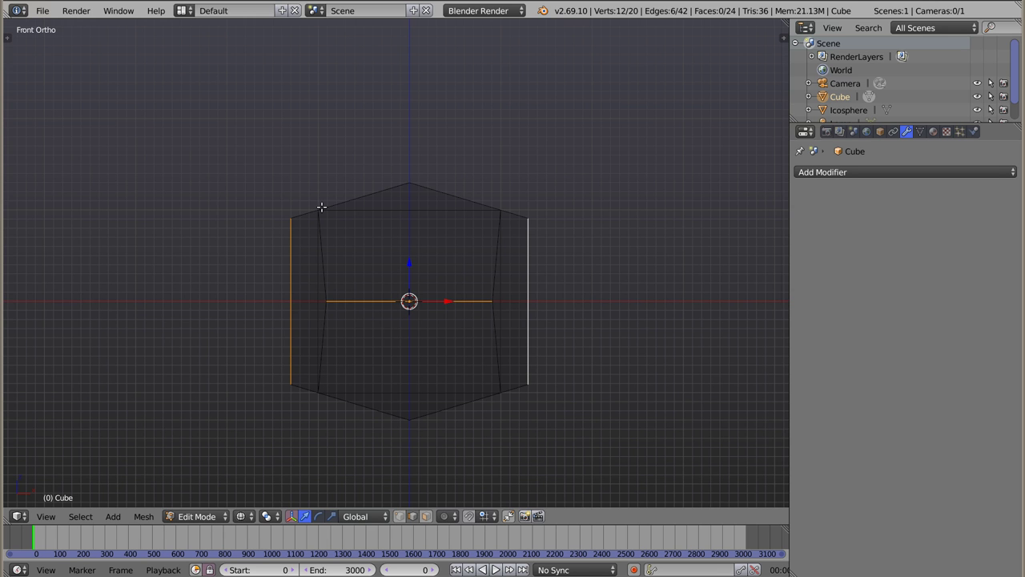
# Deselect all, return to solid shading, and view the reshaped cube in 3D.
pyautogui.press('a')
pyautogui.press('z')
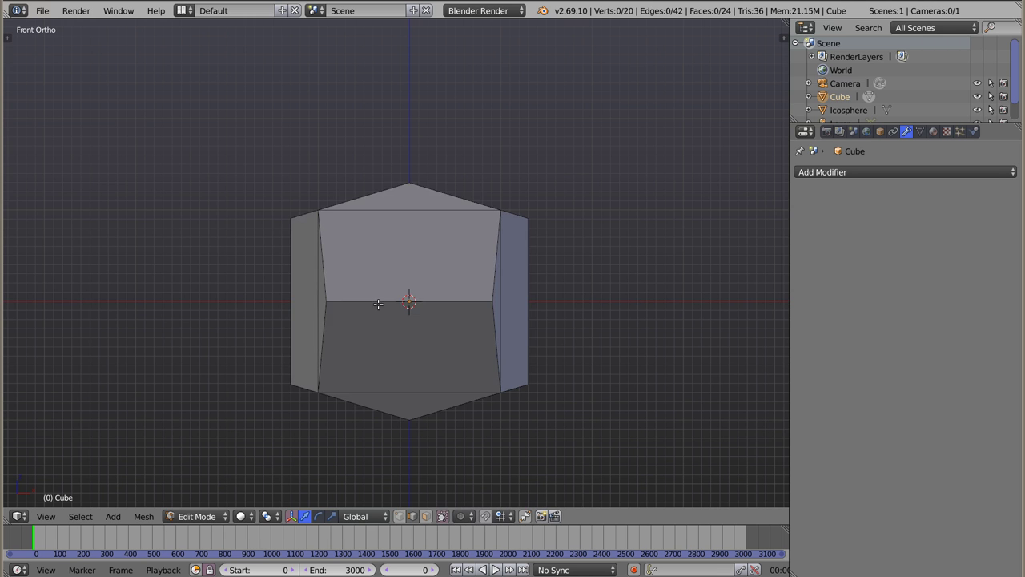
pyautogui.scroll(-3, 378, 304)
pyautogui.moveTo(389, 293)
pyautogui.mouseDown(button='middle')
pyautogui.moveTo(439, 101)
pyautogui.moveTo(501, 290)
pyautogui.mouseUp(button='middle')
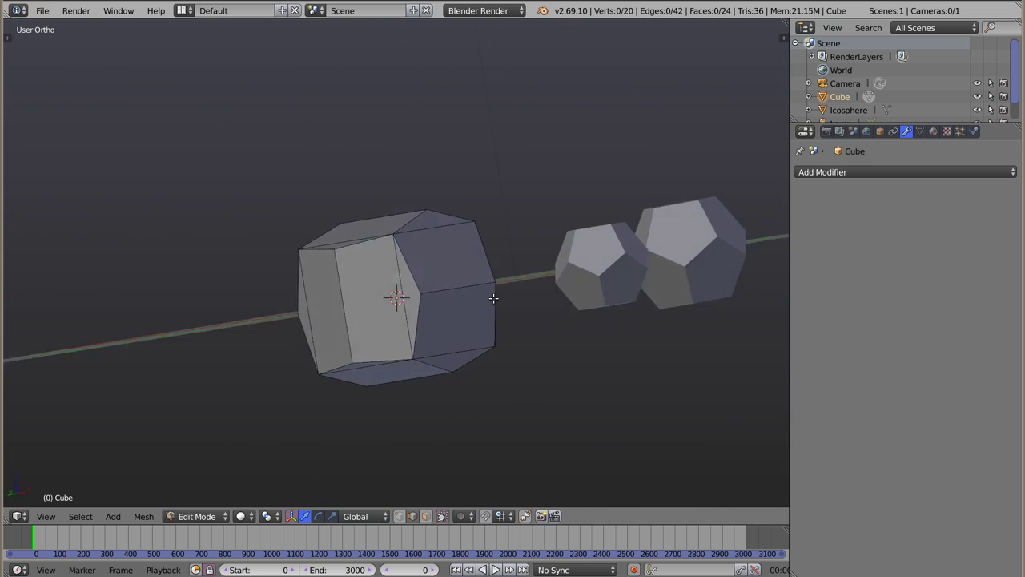
pyautogui.moveTo(502, 290)
pyautogui.mouseDown(button='middle')
pyautogui.moveTo(399, 316)
pyautogui.moveTo(376, 354)
pyautogui.moveTo(399, 351)
pyautogui.mouseUp(button='middle')
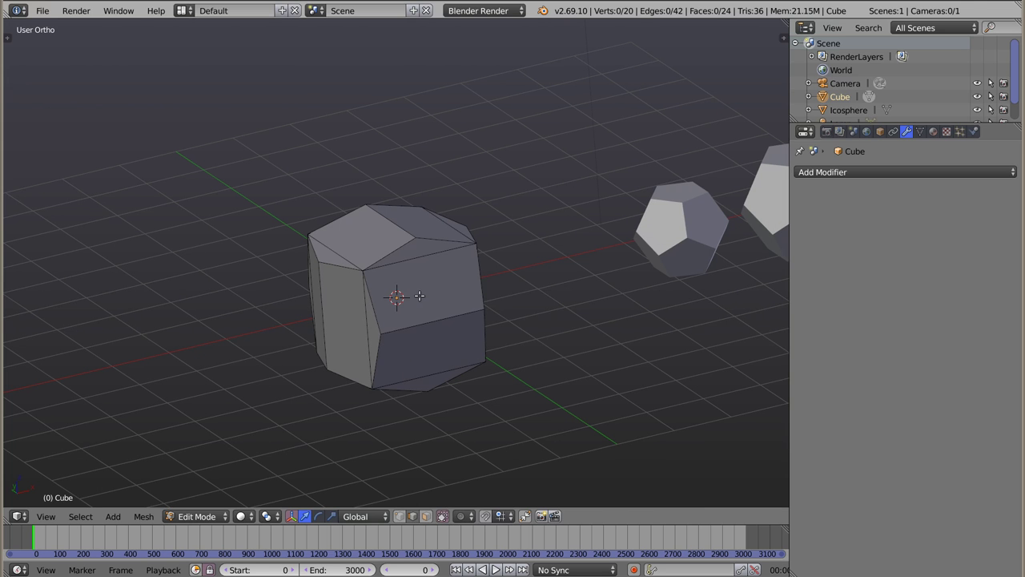
# Select the whole mesh and scale it up.
pyautogui.press('a')
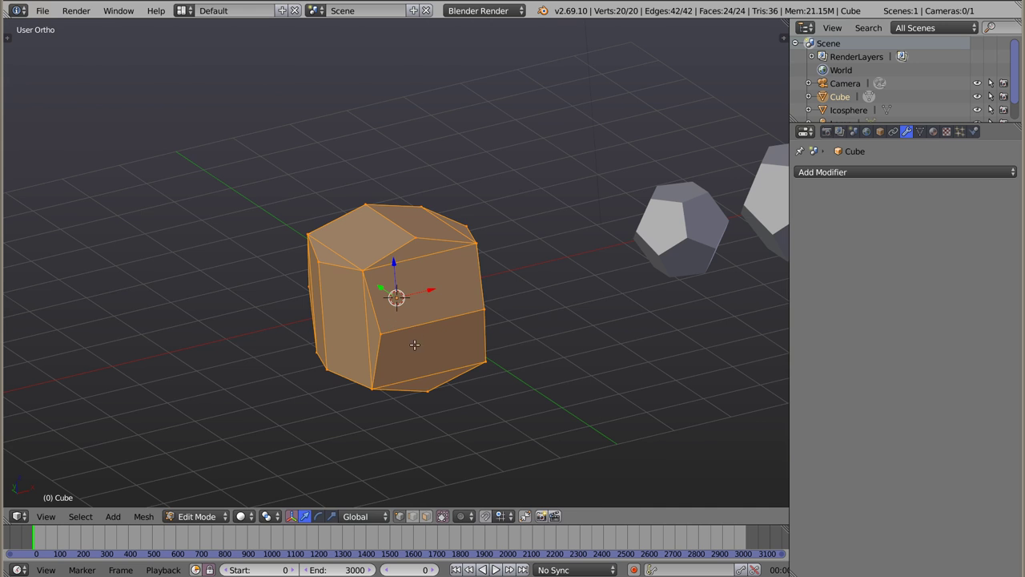
pyautogui.press('s')
pyautogui.click(456, 352)
pyautogui.moveTo(406, 356); pyautogui.dragTo(383, 296, button='middle')
# Smooth the vertices, reduce smoothing repeats from 9 to 1, and apply two more passes.
pyautogui.press('w')
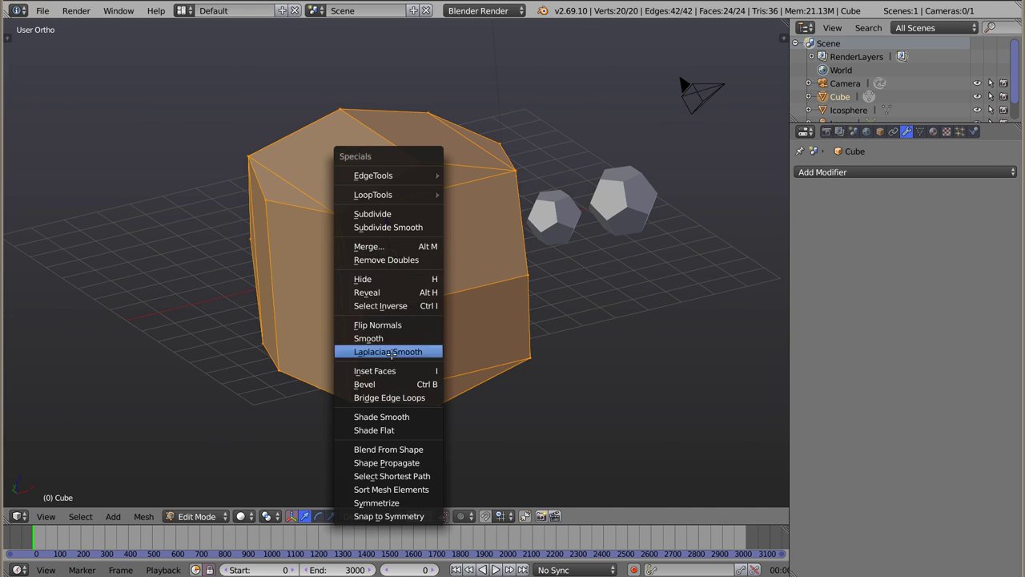
pyautogui.click(381, 339)
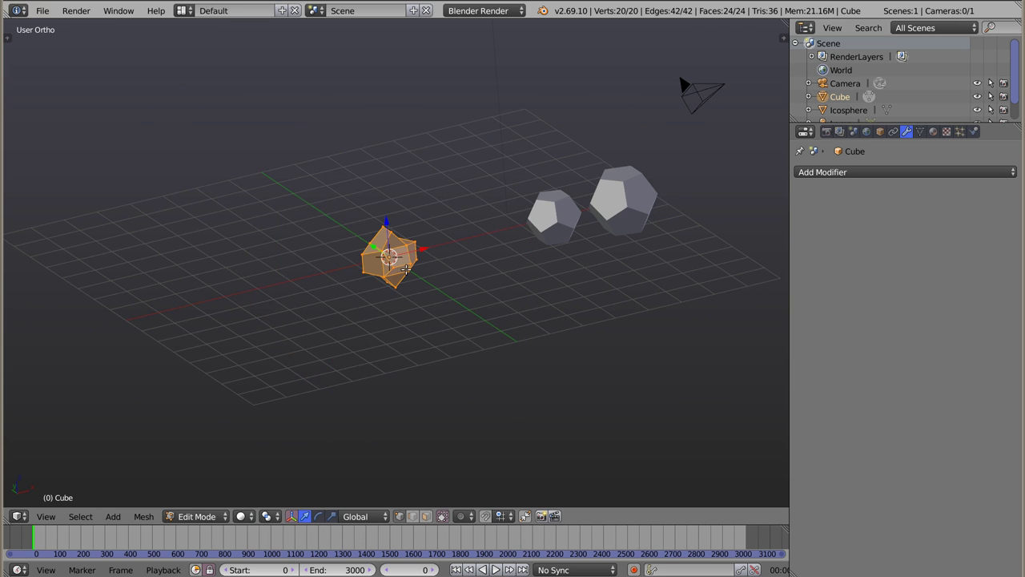
pyautogui.scroll(5, 366, 260)
pyautogui.moveTo(366, 261)
pyautogui.mouseDown(button='middle')
pyautogui.moveTo(451, 295)
pyautogui.moveTo(286, 371)
pyautogui.moveTo(254, 329)
pyautogui.moveTo(491, 211)
pyautogui.moveTo(513, 250)
pyautogui.mouseUp(button='middle')
pyautogui.press('t')
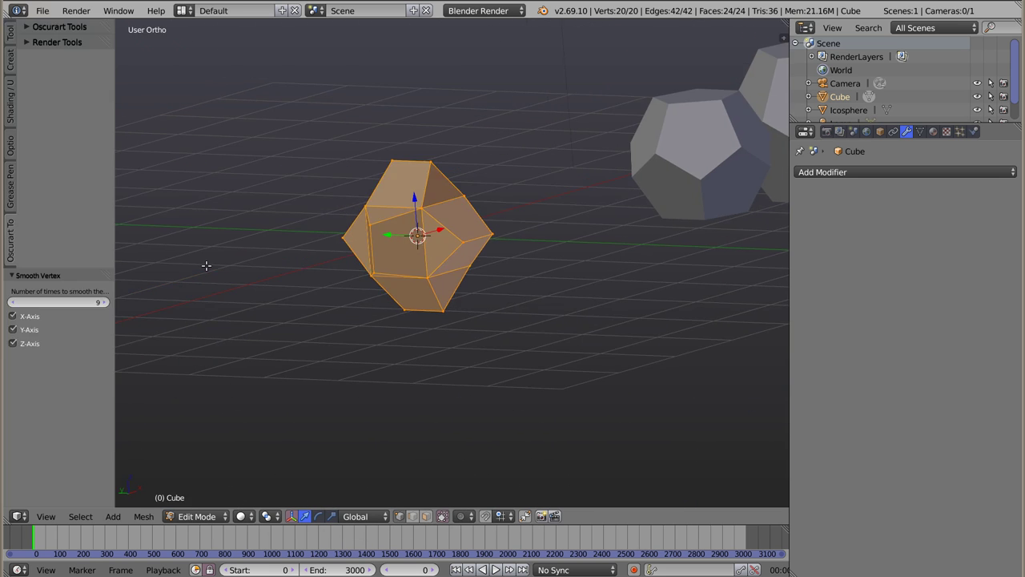
pyautogui.moveTo(80, 303); pyautogui.dragTo(32, 303)
pyautogui.press('w')
pyautogui.click(445, 220)
pyautogui.press('w')
pyautogui.click(444, 220)
# Flip the mesh normals, then run another operation from the W menu.
pyautogui.press('w')
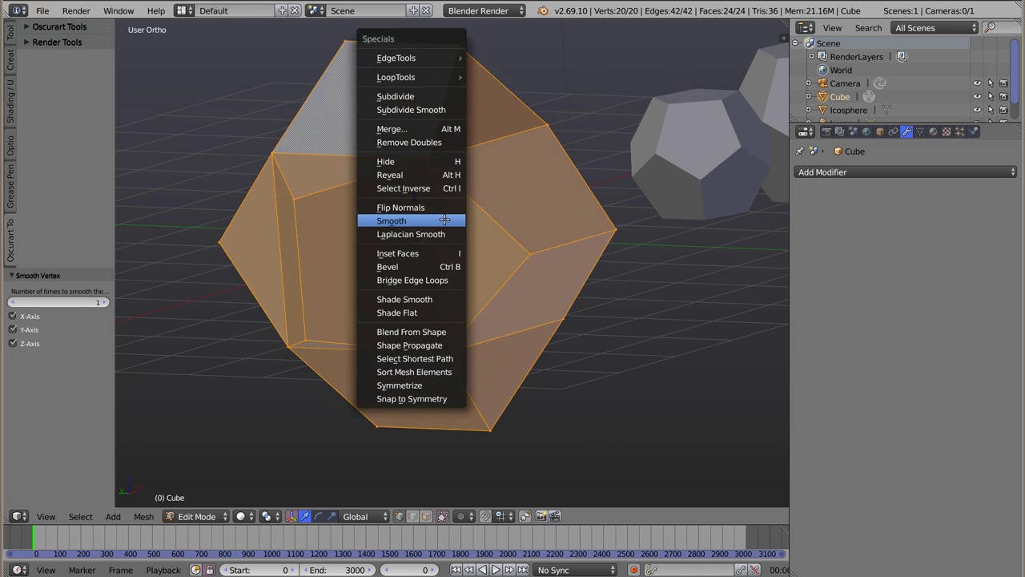
pyautogui.click(438, 207)
pyautogui.moveTo(439, 230)
pyautogui.mouseDown(button='middle')
pyautogui.moveTo(440, 275)
pyautogui.moveTo(446, 233)
pyautogui.moveTo(469, 350)
pyautogui.moveTo(502, 338)
pyautogui.moveTo(490, 356)
pyautogui.moveTo(497, 374)
pyautogui.moveTo(305, 361)
pyautogui.moveTo(325, 318)
pyautogui.moveTo(368, 329)
pyautogui.mouseUp(button='middle')
pyautogui.press('w')
pyautogui.click(436, 226)
# In edge mode, select all edges matching the top edge's length.
pyautogui.rightClick(430, 106)
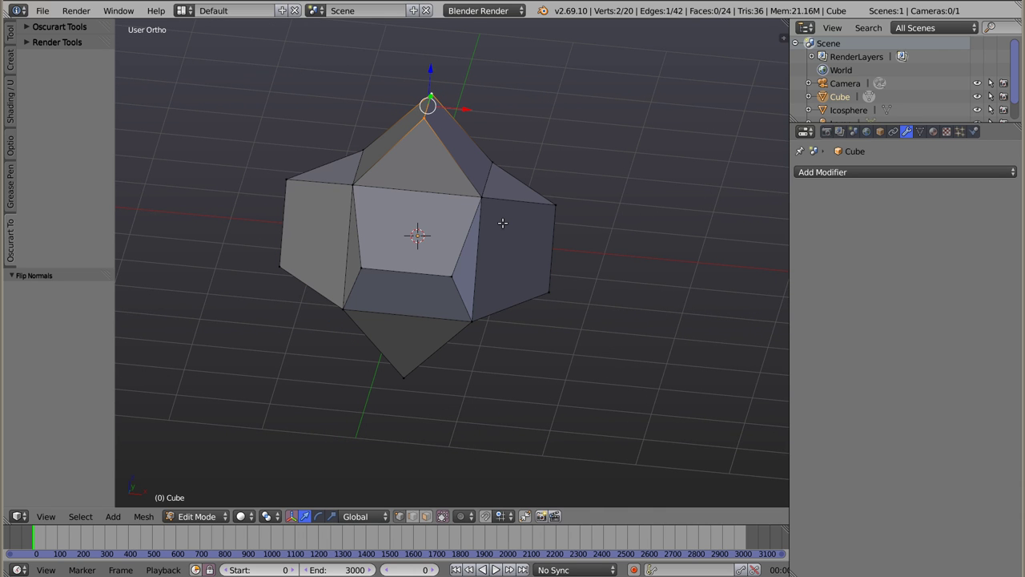
pyautogui.hotkey('shift', 'g')
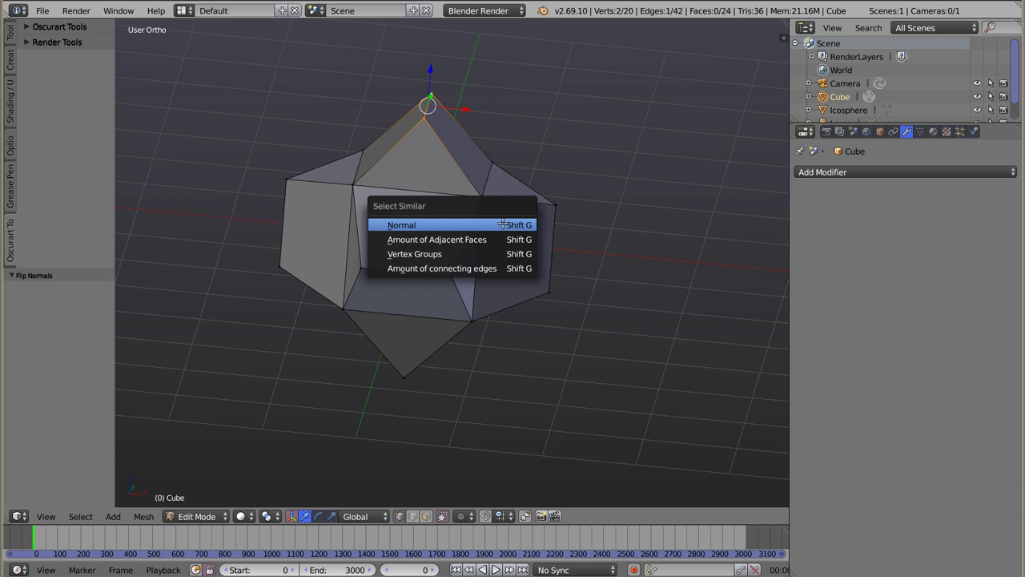
pyautogui.hotkey('ctrl', 'Tab')
pyautogui.click(482, 140)
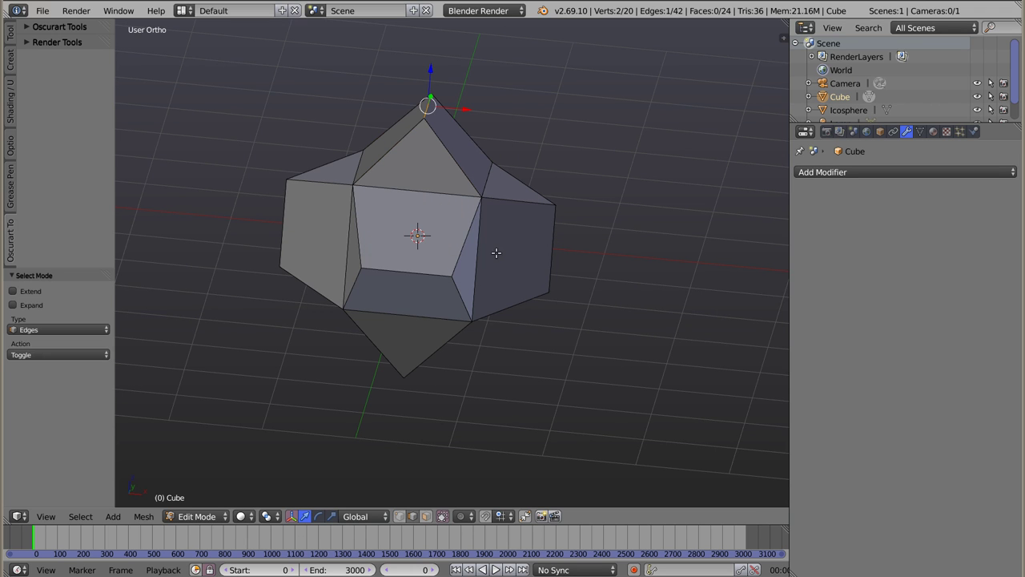
pyautogui.hotkey('shift', 'g')
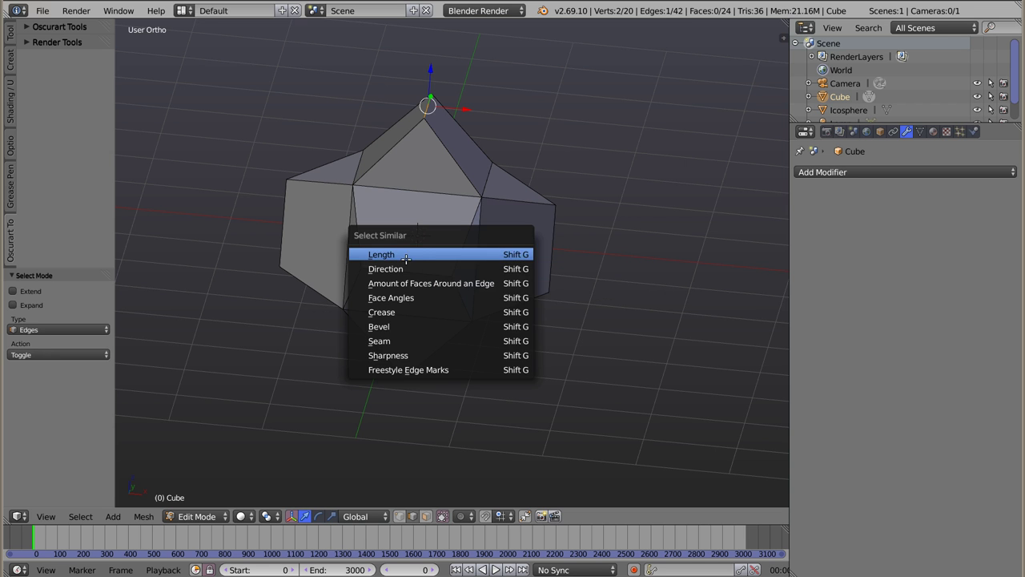
pyautogui.click(418, 256)
# In front view, scale the selected side edges inward to 0.78.
pyautogui.moveTo(418, 257)
pyautogui.mouseDown(button='middle')
pyautogui.moveTo(474, 286)
pyautogui.moveTo(516, 280)
pyautogui.mouseUp(button='middle')
pyautogui.moveTo(655, 221); pyautogui.dragTo(614, 231, button='middle')
pyautogui.press('KP_1')
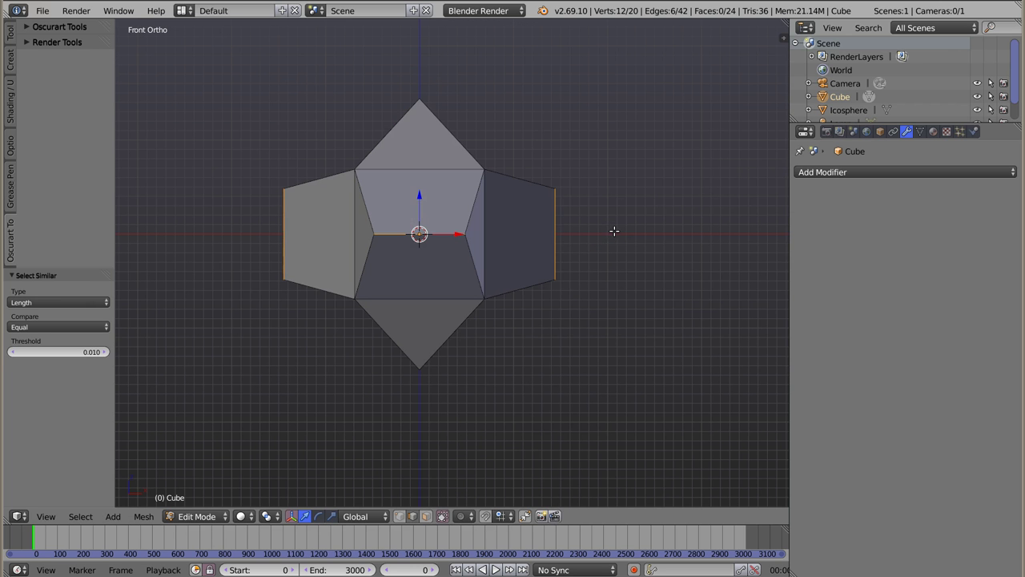
pyautogui.press('s')
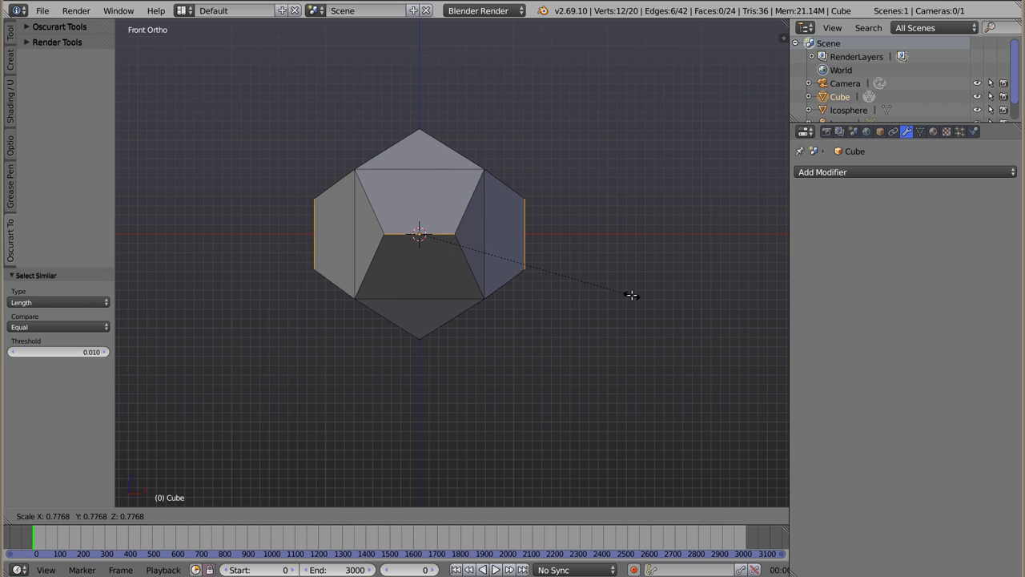
pyautogui.click(632, 296)
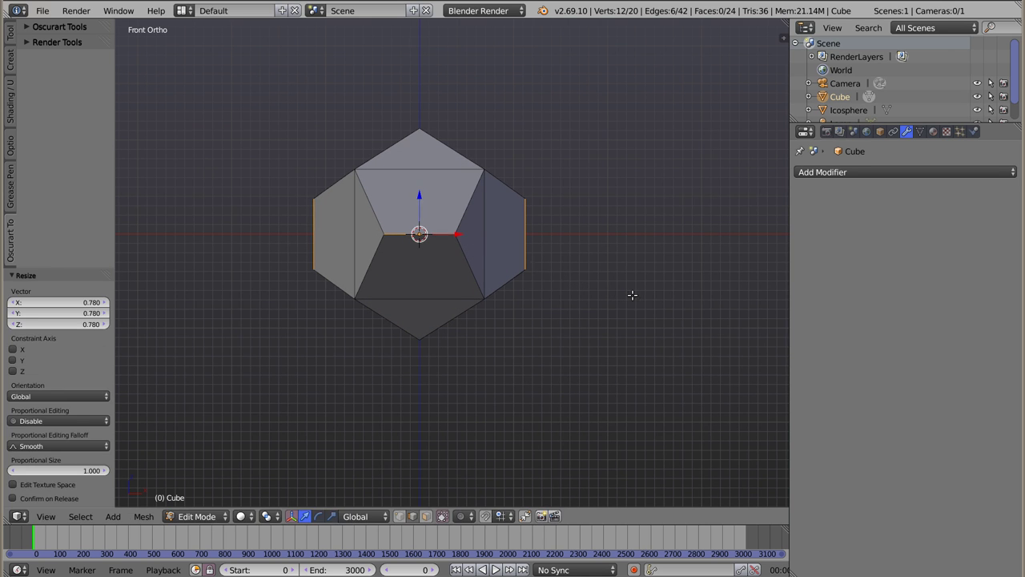
# Return to object mode and frame all three dodecahedra.
pyautogui.scroll(5, 497, 170)
pyautogui.scroll(3, 497, 170)
pyautogui.scroll(2, 501, 172)
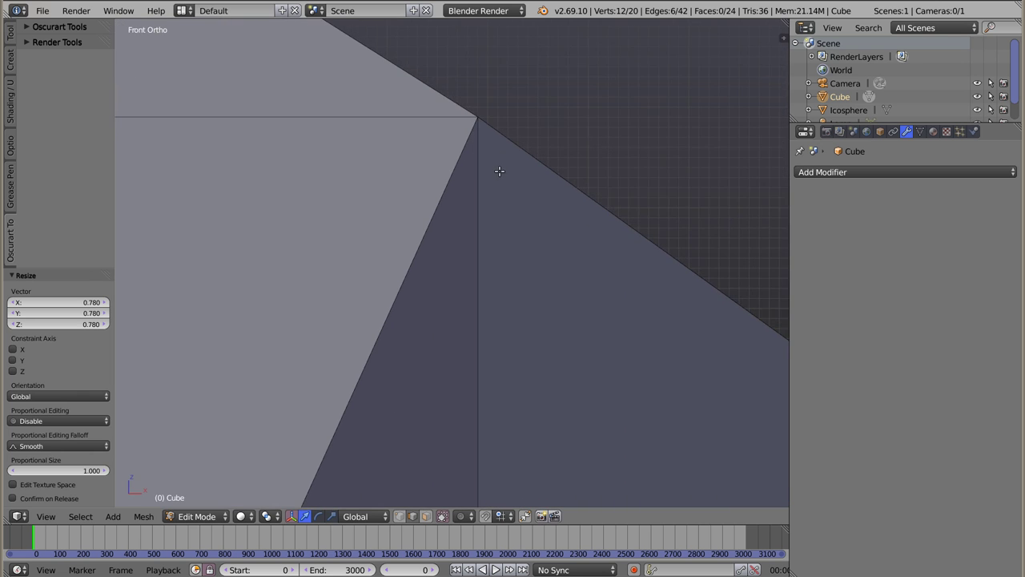
pyautogui.scroll(-4, 502, 172)
pyautogui.scroll(-6, 476, 210)
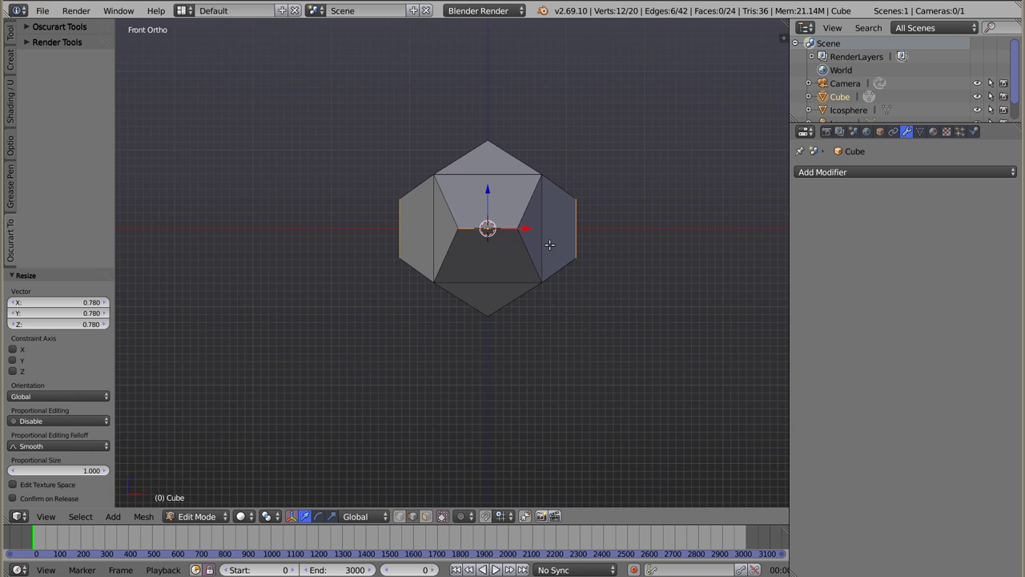
pyautogui.press('Tab')
pyautogui.scroll(-5, 526, 251)
pyautogui.keyDown('shift'); pyautogui.moveTo(565, 244); pyautogui.dragTo(437, 233, button='middle'); pyautogui.keyUp('shift')
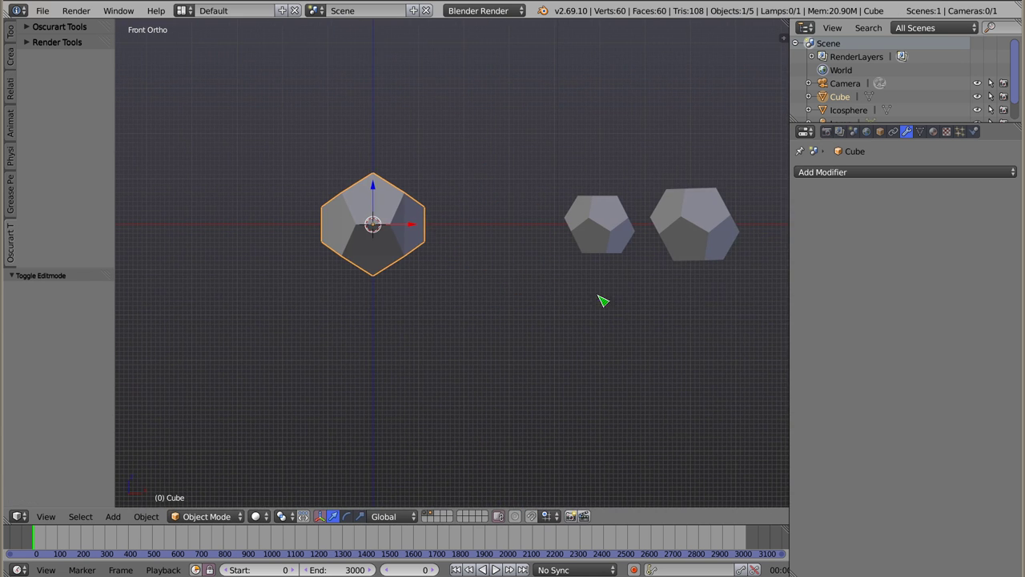
# Rotate the cube-derived dodecahedron about 32.7°, scale it to 0.688 and move it to X 3.321.
pyautogui.press('r')
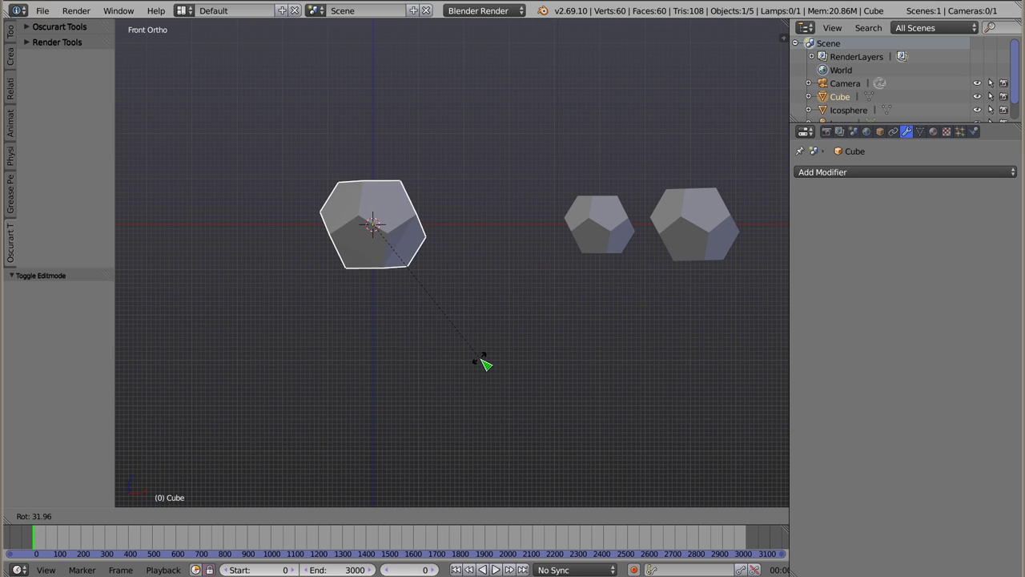
pyautogui.click(481, 362)
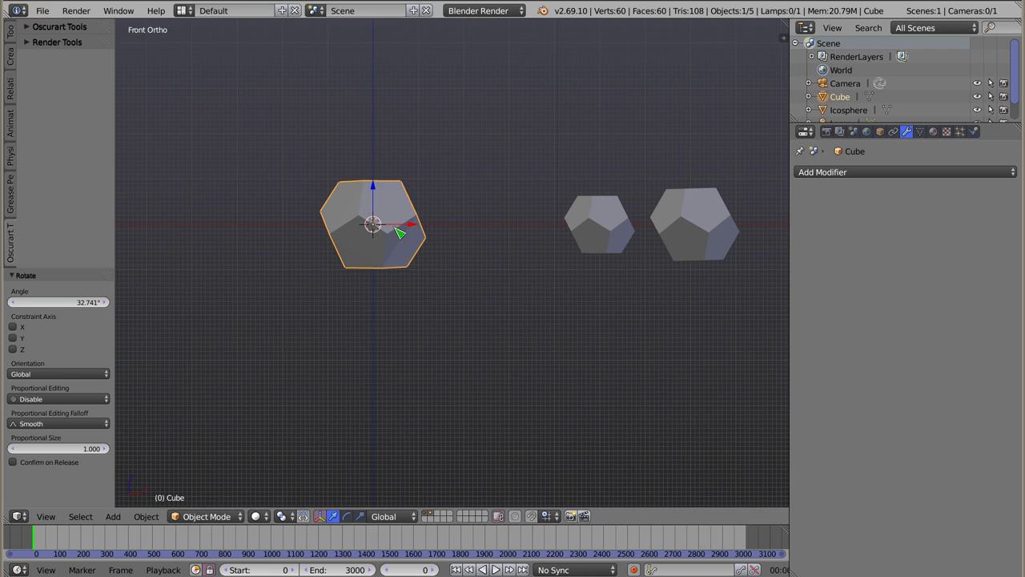
pyautogui.press('s')
pyautogui.click(472, 277)
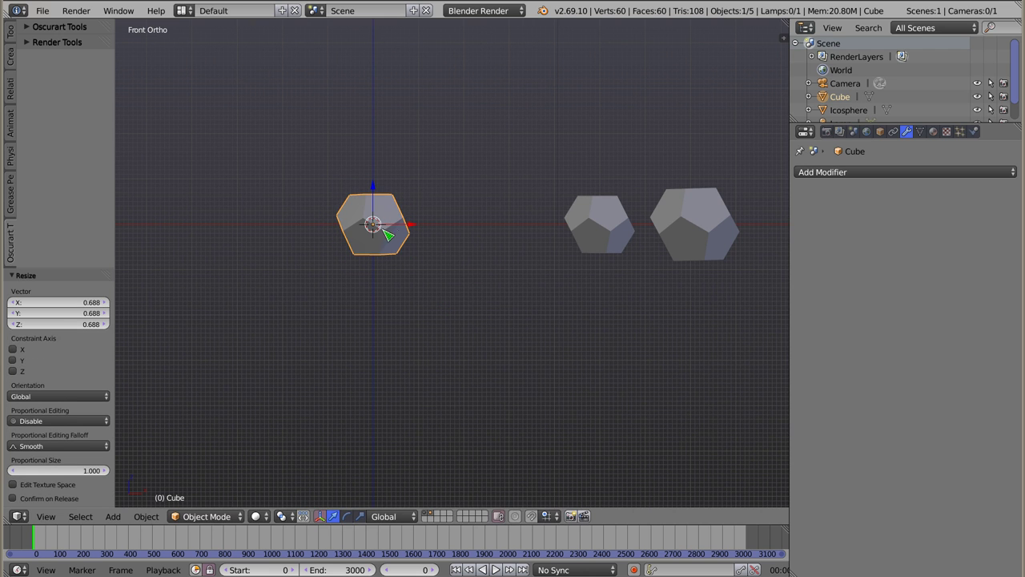
pyautogui.press('g')
pyautogui.press('x')
pyautogui.click(567, 240)
pyautogui.scroll(5, 570, 232)
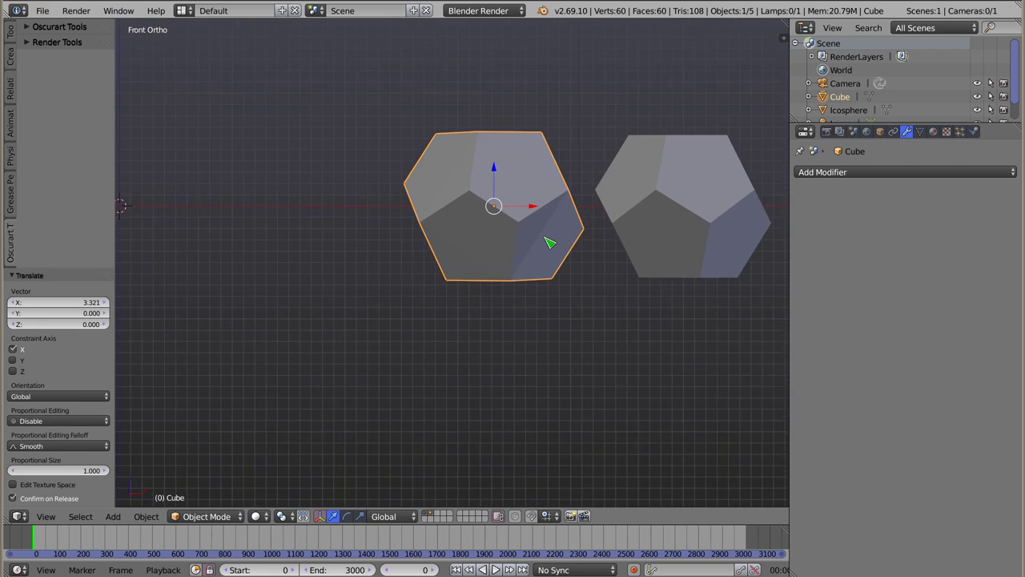
pyautogui.keyDown('shift'); pyautogui.moveTo(575, 204); pyautogui.dragTo(425, 220, button='middle'); pyautogui.keyUp('shift')
# In Edit Mode, scale the selected edges, leaving the mesh barely changed.
pyautogui.press('Tab')
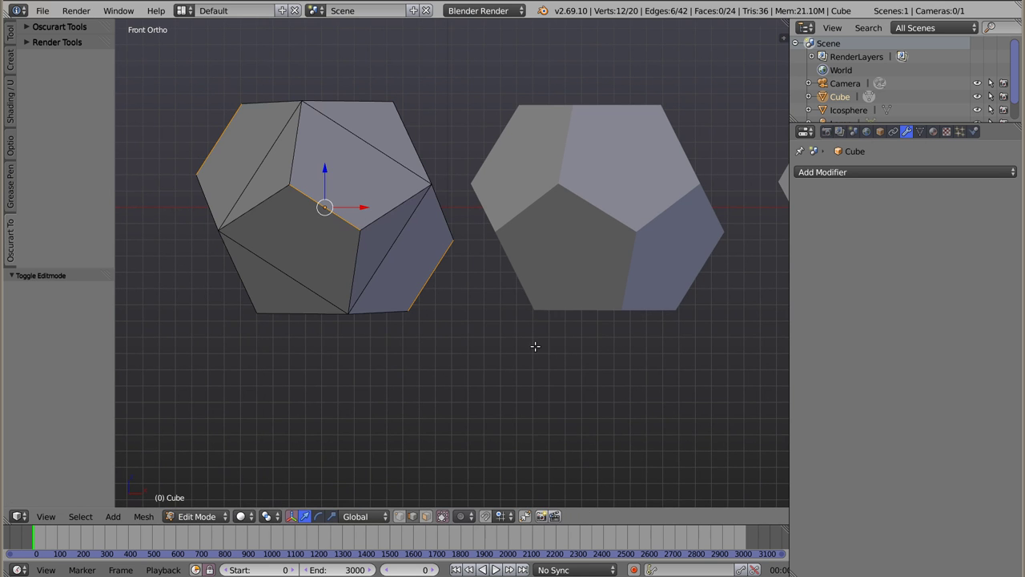
pyautogui.scroll(-4, 457, 303)
pyautogui.scroll(-1, 465, 310)
pyautogui.press('s')
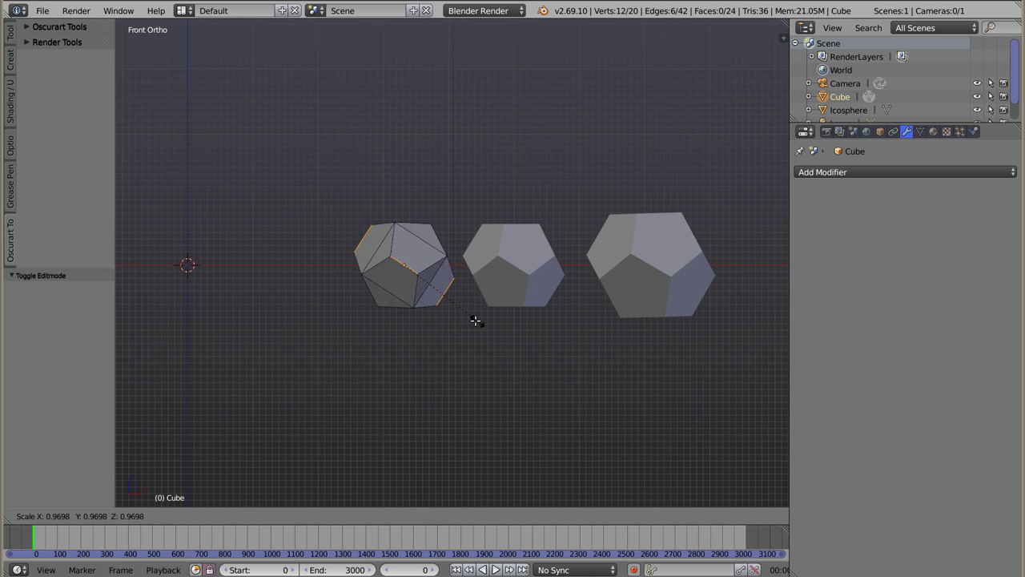
pyautogui.click(483, 322)
# Switch the viewport shading to Matcap with the dark chrome sphere material.
pyautogui.press('n')
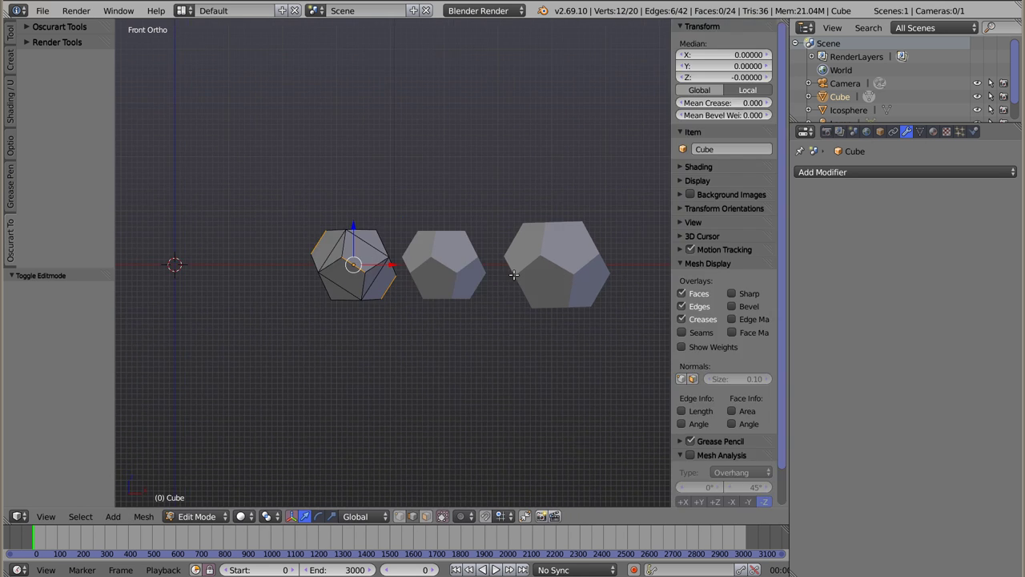
pyautogui.click(684, 170)
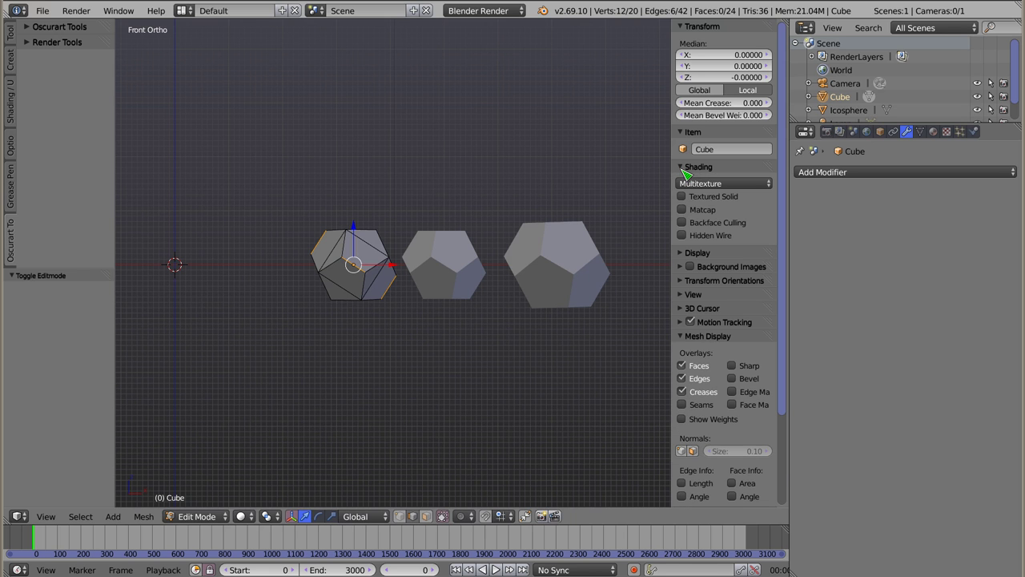
pyautogui.click(684, 210)
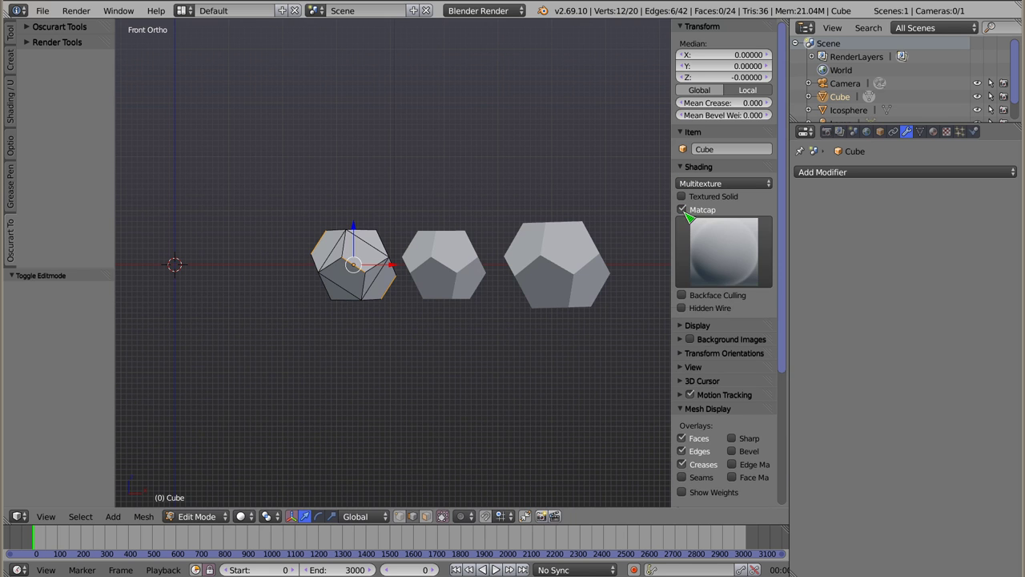
pyautogui.click(723, 255)
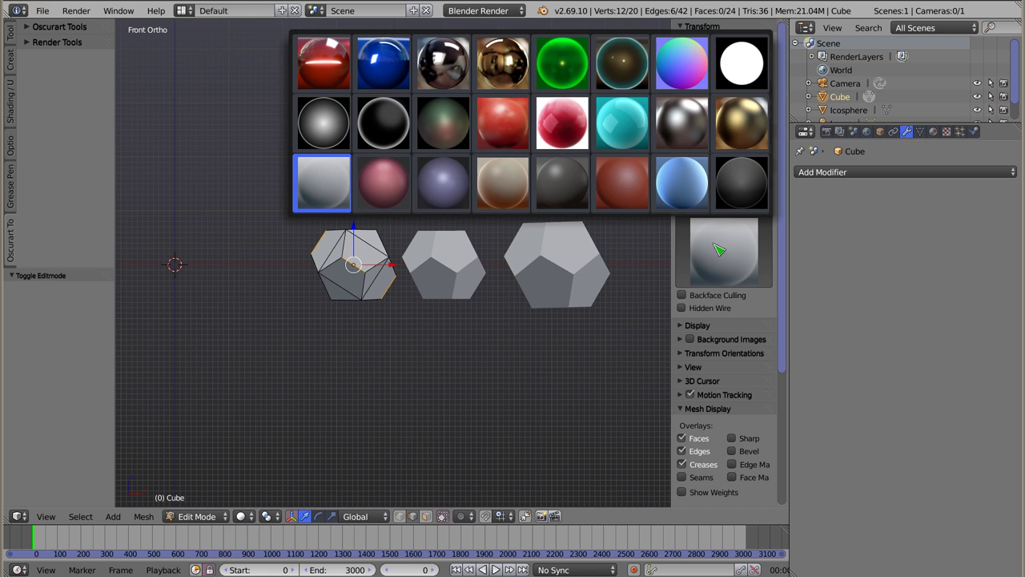
pyautogui.click(451, 63)
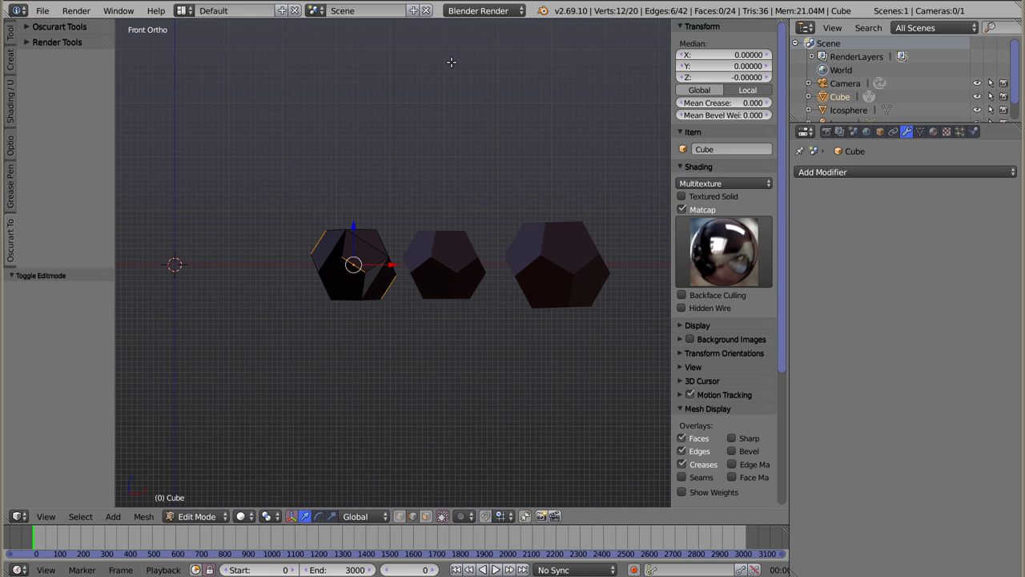
# Scale the selected side edges to 1.021, return to Object Mode and view all three from an angle.
pyautogui.scroll(2, 343, 285)
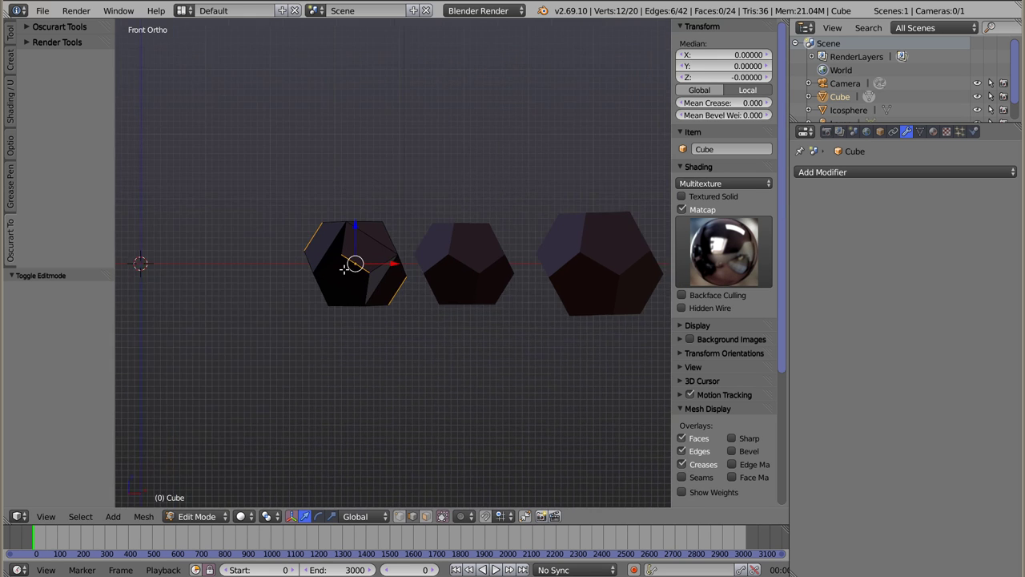
pyautogui.scroll(2, 343, 284)
pyautogui.scroll(2, 343, 284)
pyautogui.scroll(1, 344, 284)
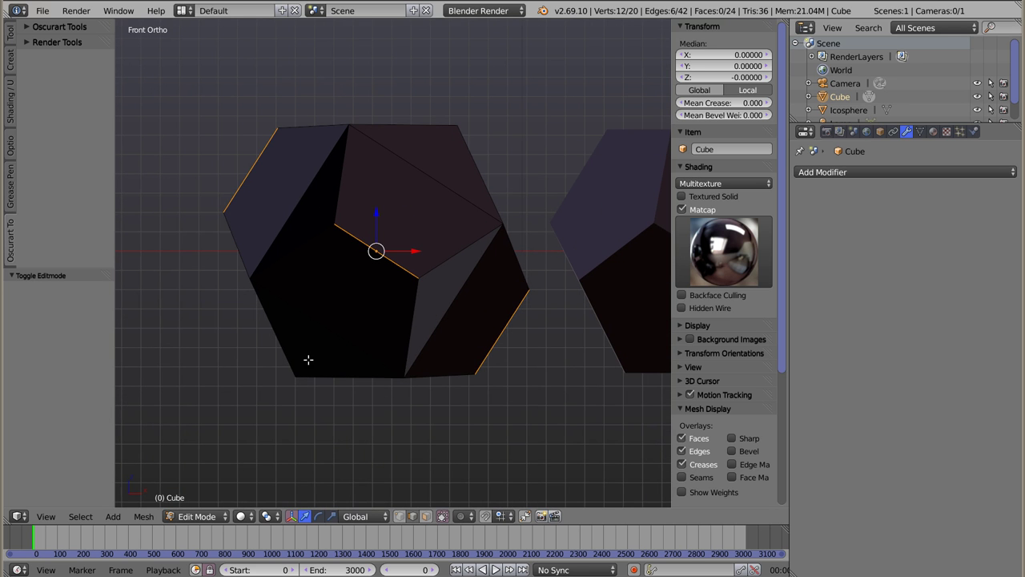
pyautogui.press('s')
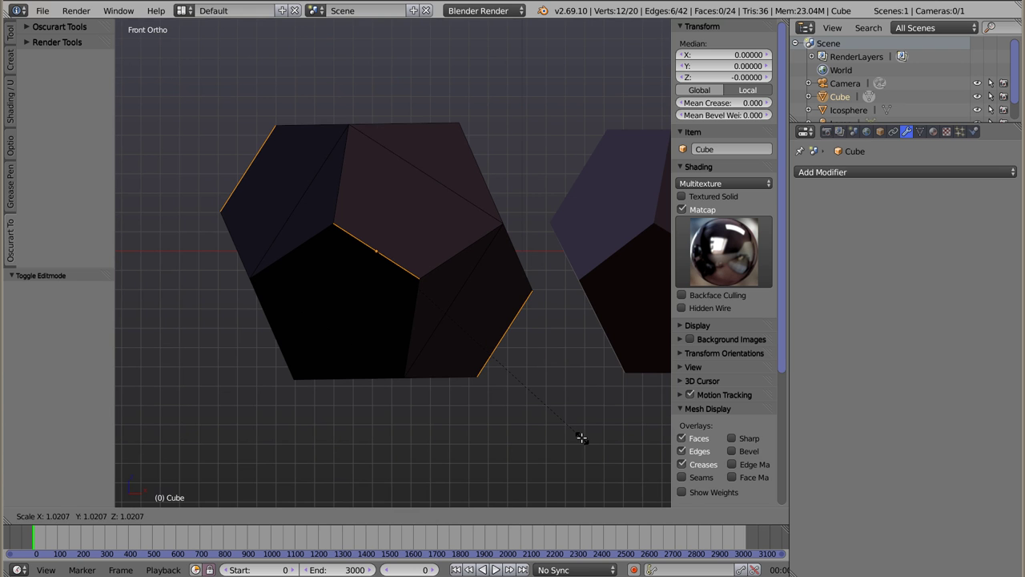
pyautogui.click(580, 437)
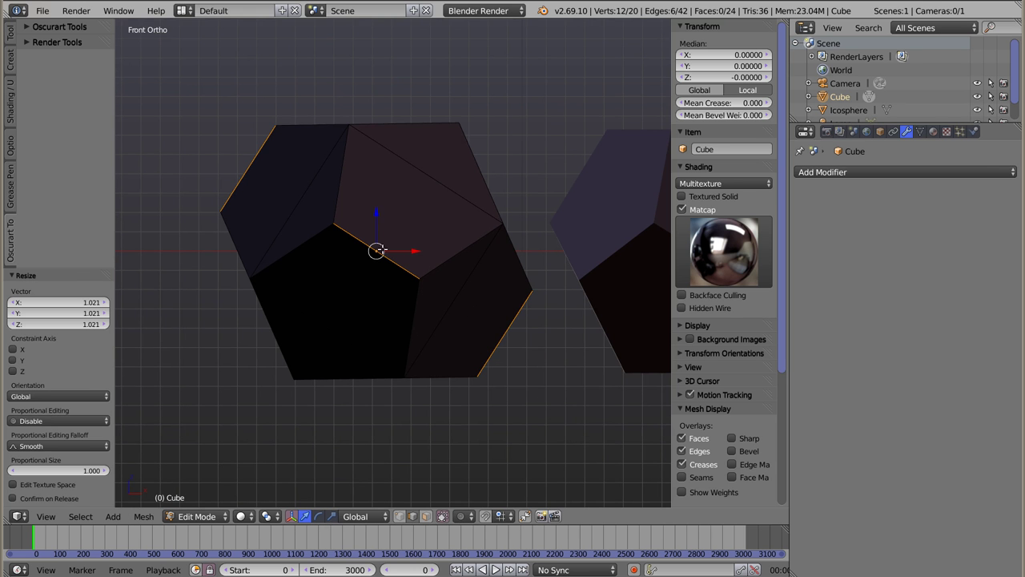
pyautogui.scroll(-4, 383, 255)
pyautogui.press('Tab')
pyautogui.scroll(-4, 414, 295)
pyautogui.moveTo(447, 353)
pyautogui.mouseDown(button='middle')
pyautogui.moveTo(578, 274)
pyautogui.moveTo(256, 227)
pyautogui.moveTo(393, 435)
pyautogui.moveTo(478, 408)
pyautogui.moveTo(441, 417)
pyautogui.mouseUp(button='middle')
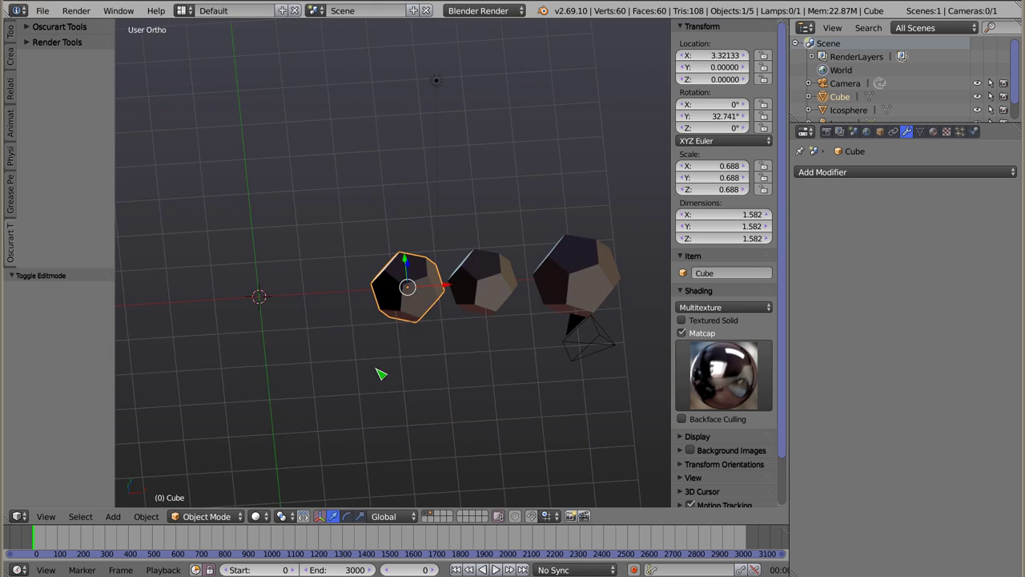
pyautogui.keyDown('shift'); pyautogui.moveTo(485, 352); pyautogui.dragTo(368, 340, button='middle'); pyautogui.keyUp('shift')
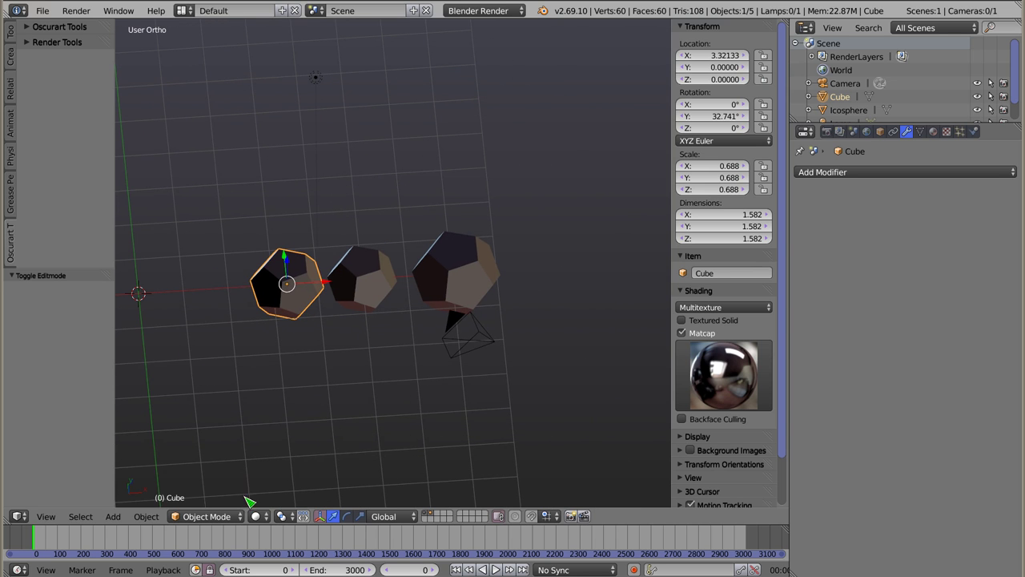